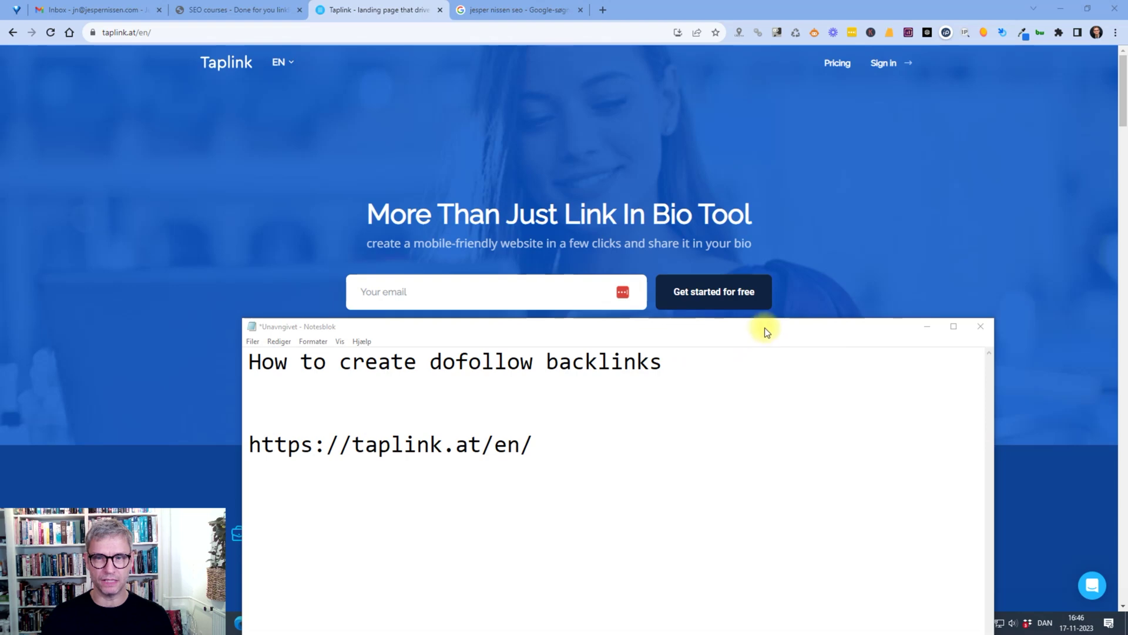
drag(764, 326, 736, 186)
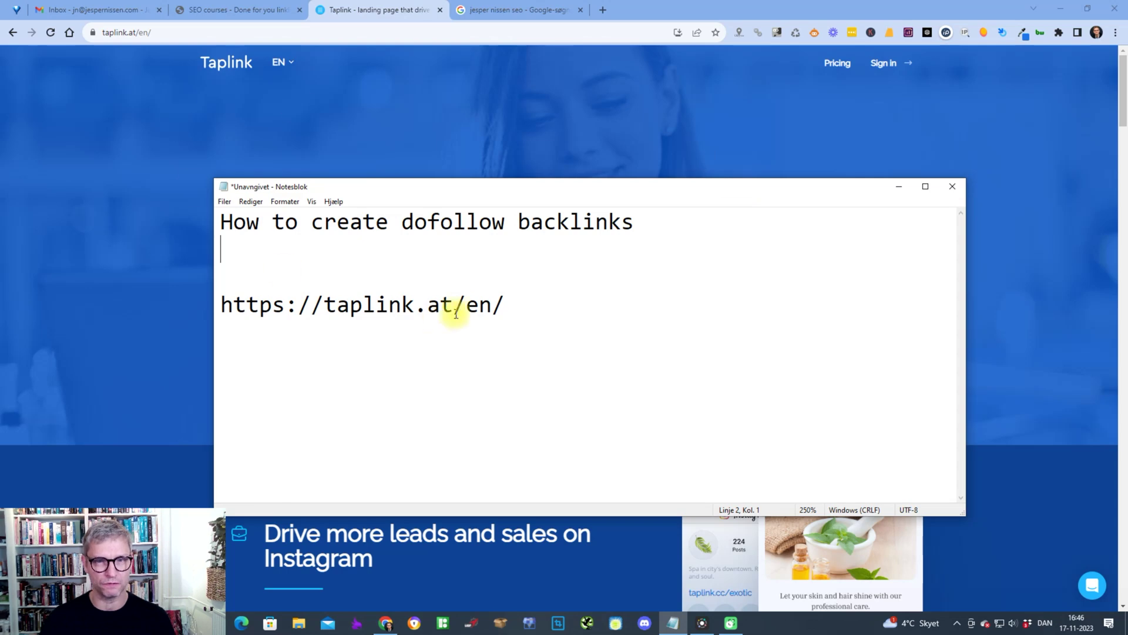
drag(517, 303, 221, 303)
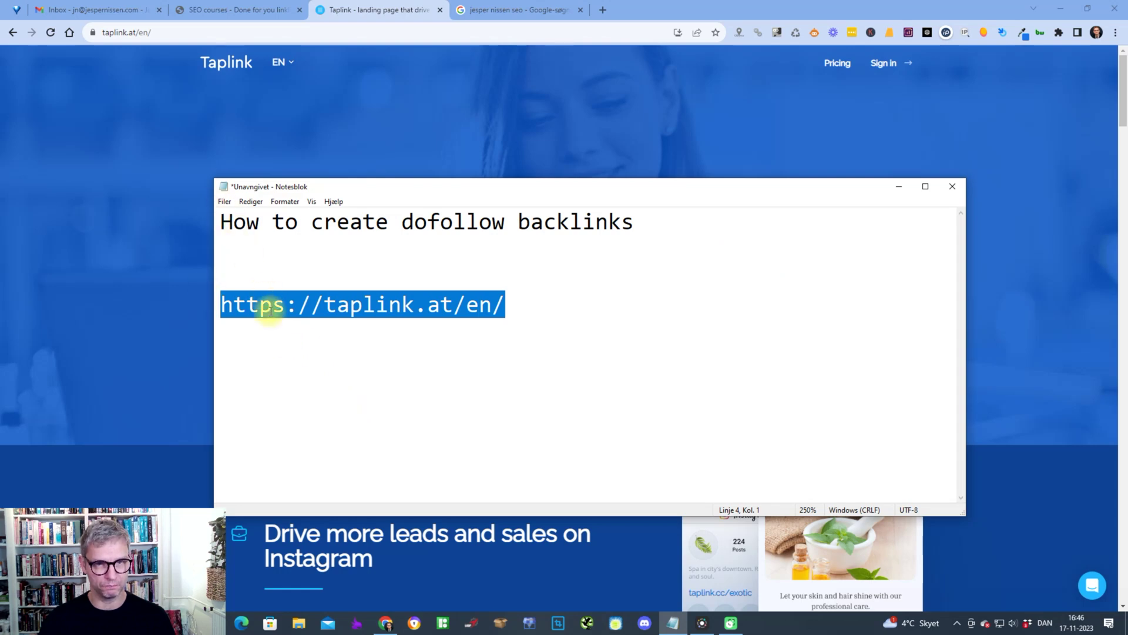
click(462, 303)
drag(508, 311, 219, 302)
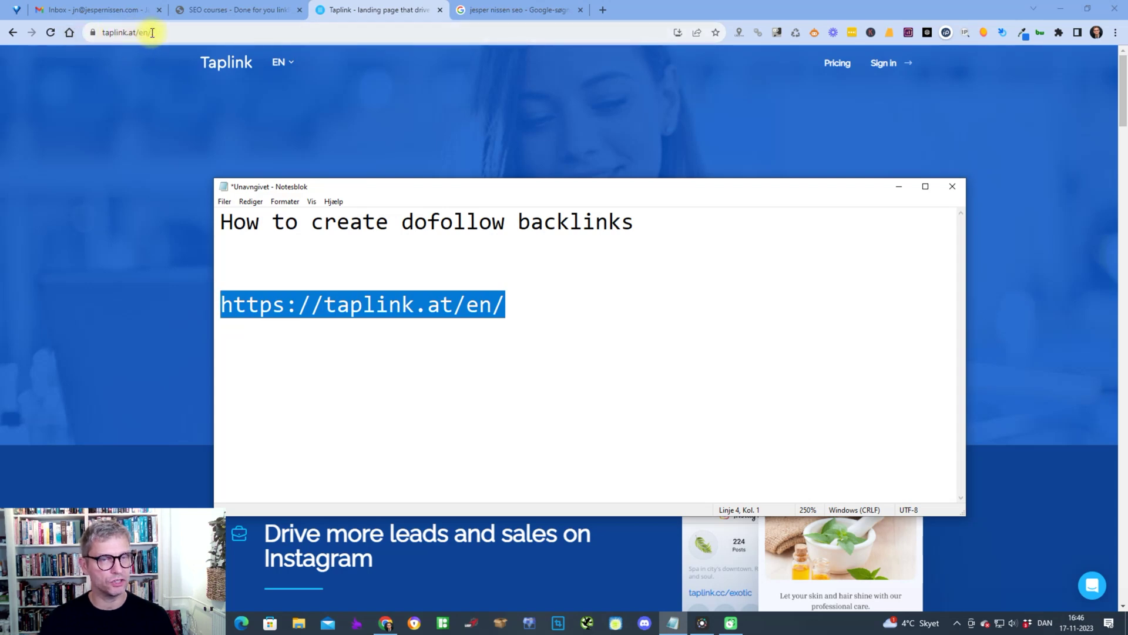
drag(677, 192, 749, 177)
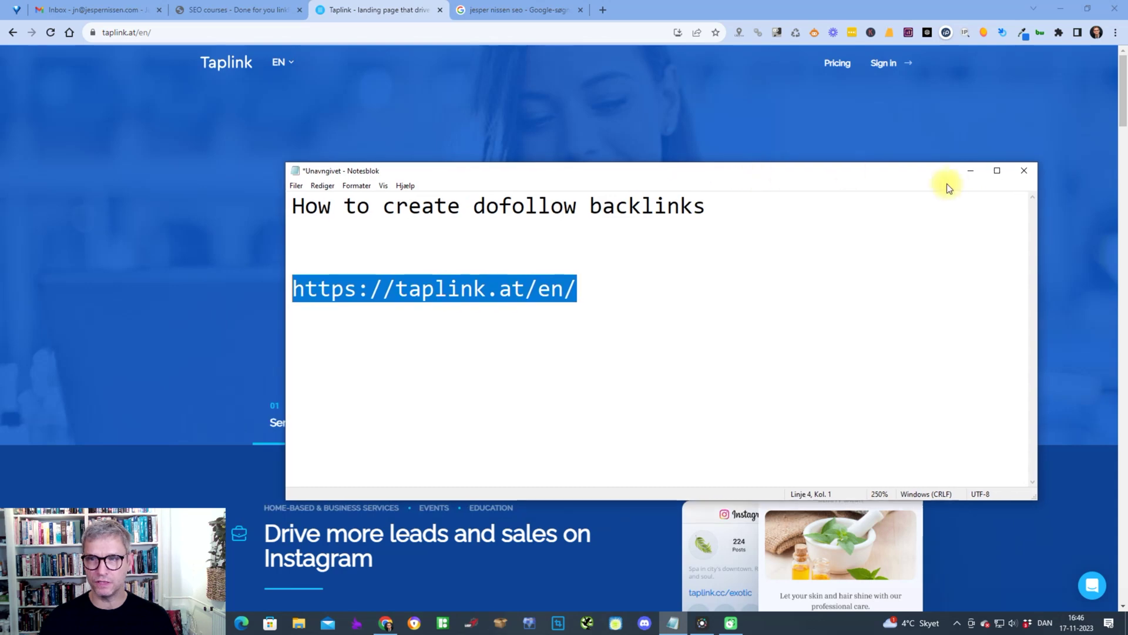
- Hide the notes, enter the user's e-mail address in Taplink's sign-up field and start free sign-up
click(975, 171)
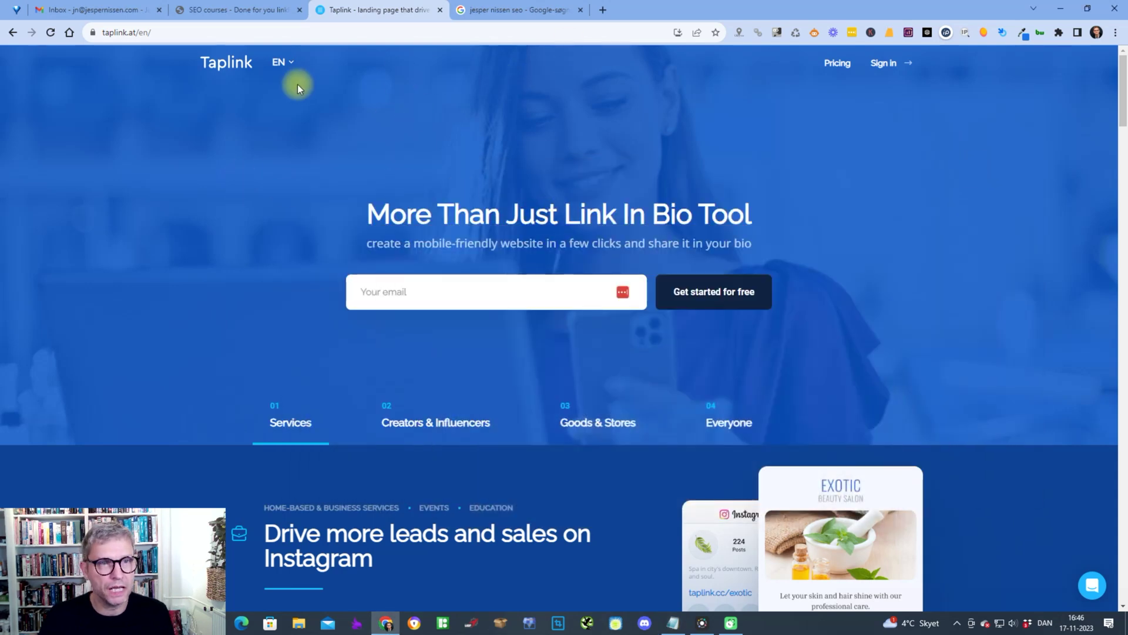
click(473, 292)
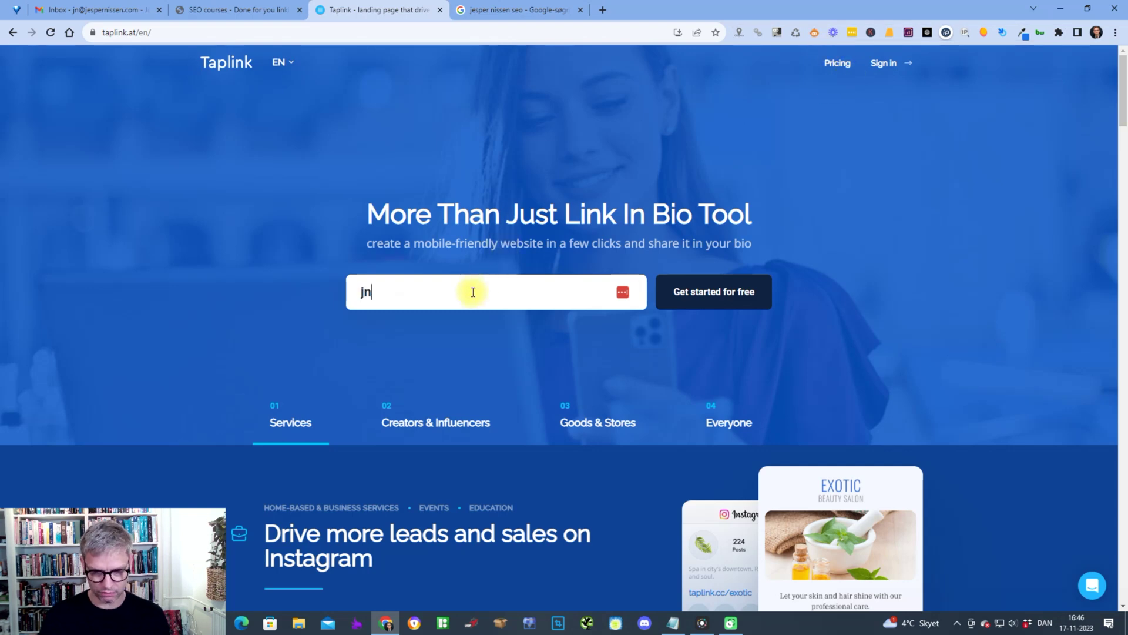
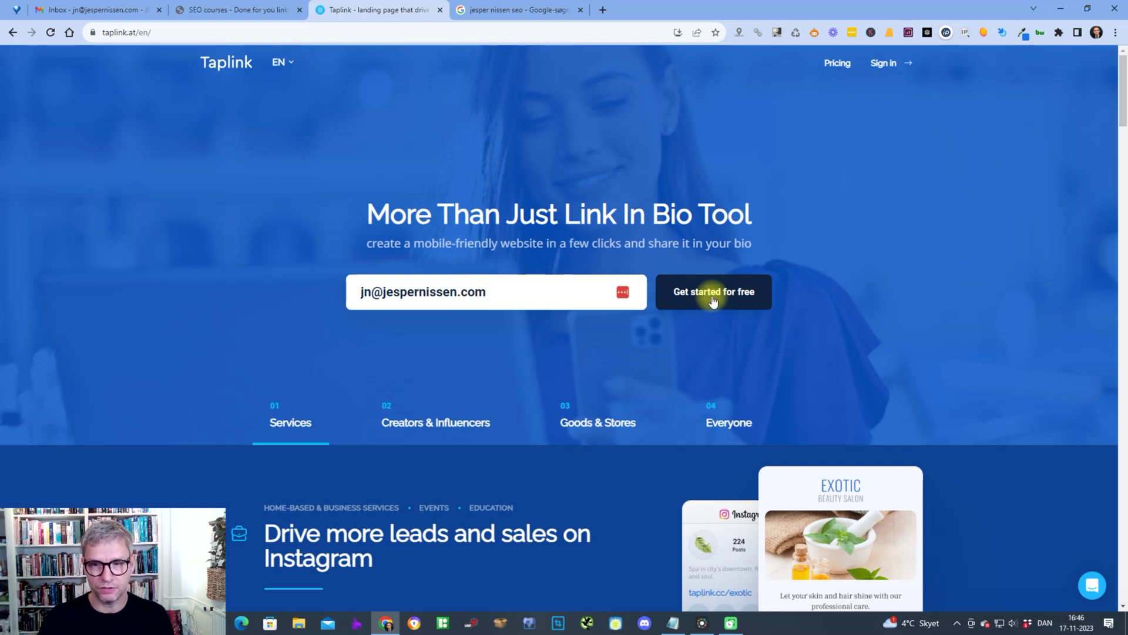
click(713, 297)
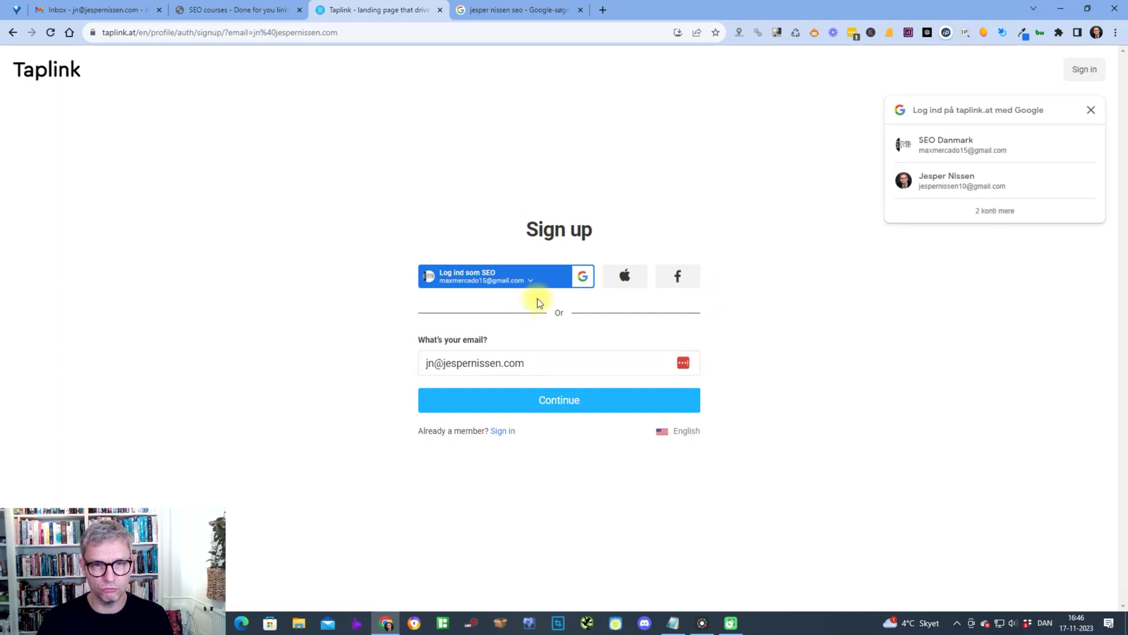
- Continue and sign in with the matching Google account, confirming with Bekræft
click(551, 405)
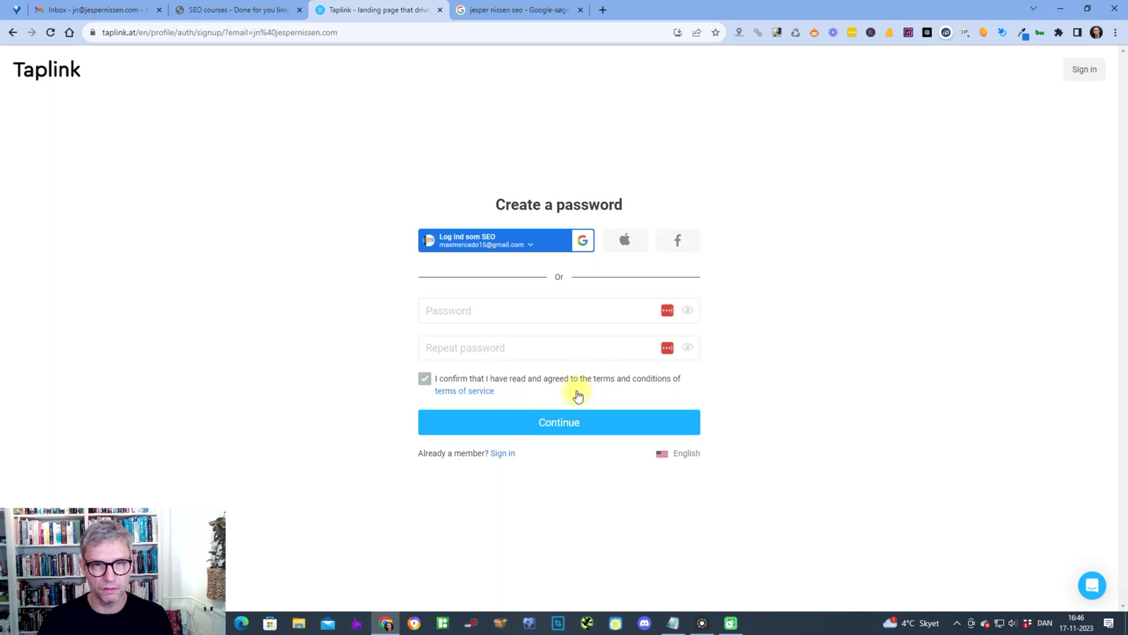
click(533, 243)
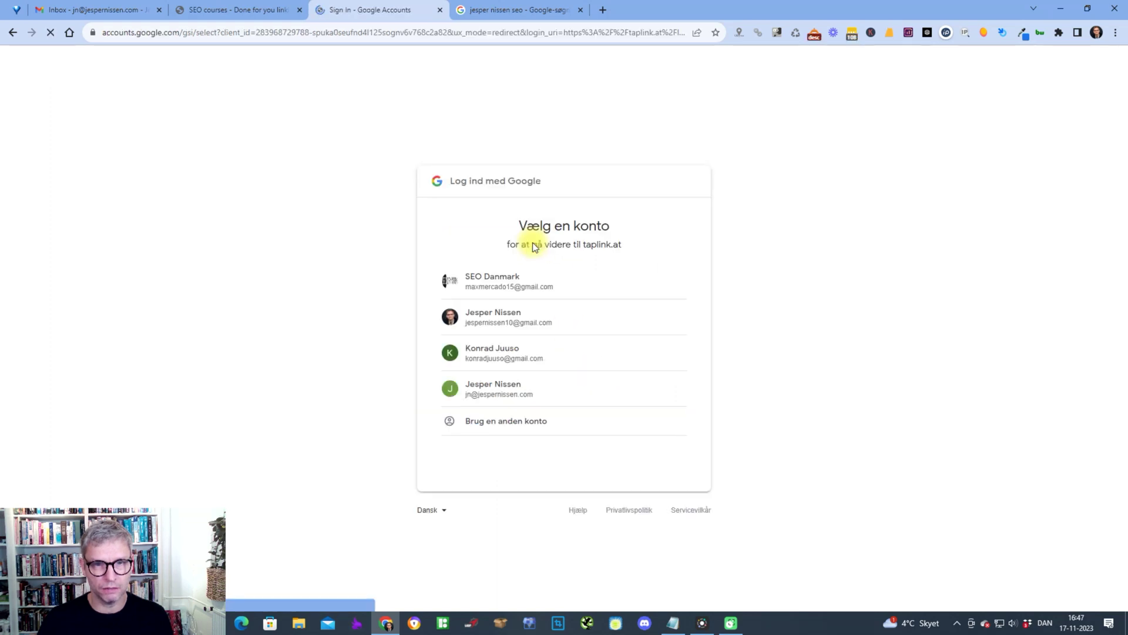
click(516, 388)
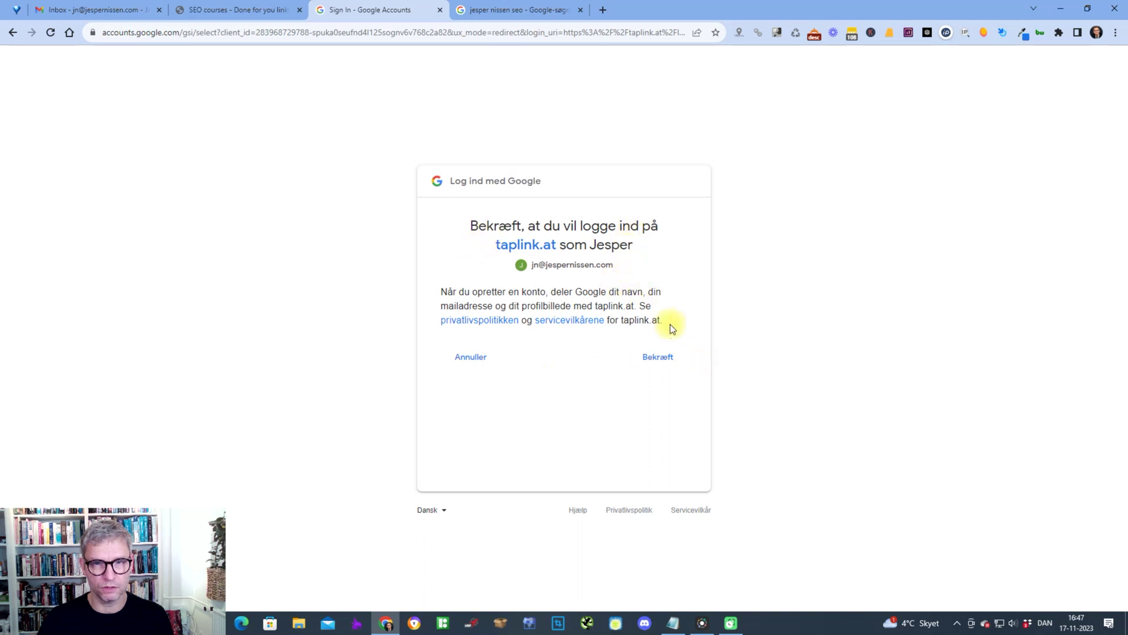
click(654, 358)
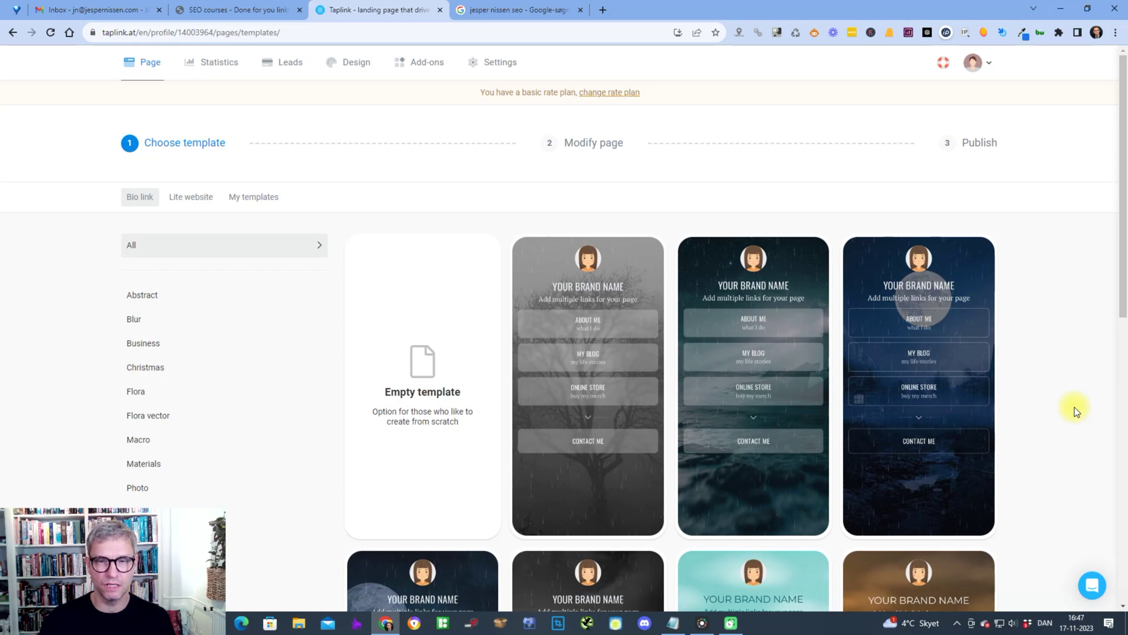
- Browse the Bio link templates and preview the dark rainy moonlit one
scroll(963, 292, down, 3)
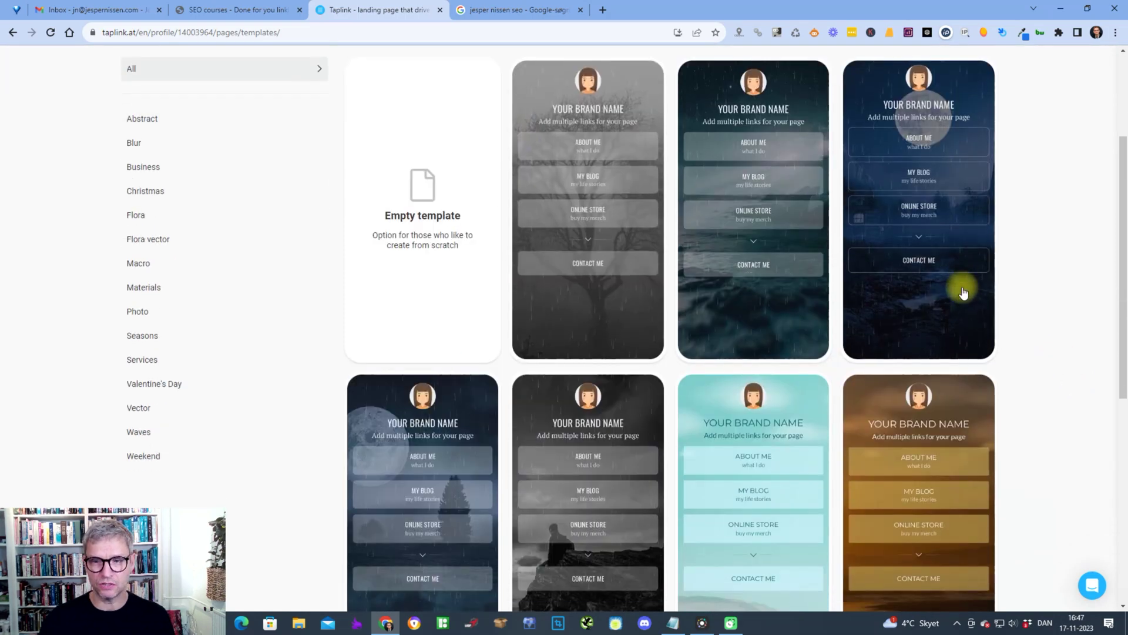
scroll(547, 220, down, 7)
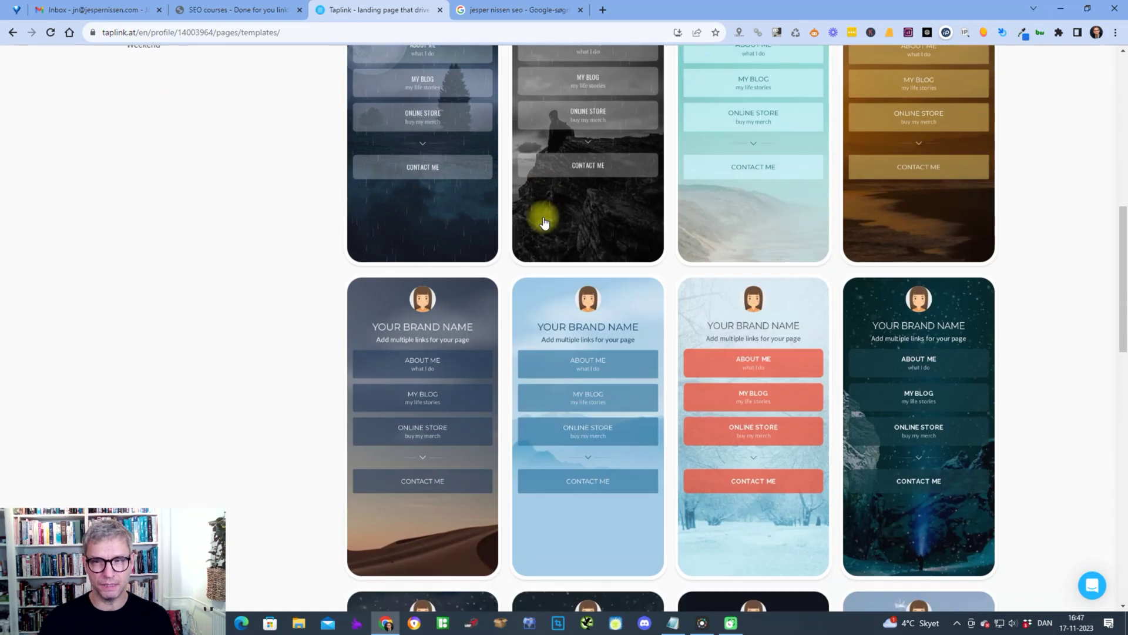
scroll(545, 222, down, 14)
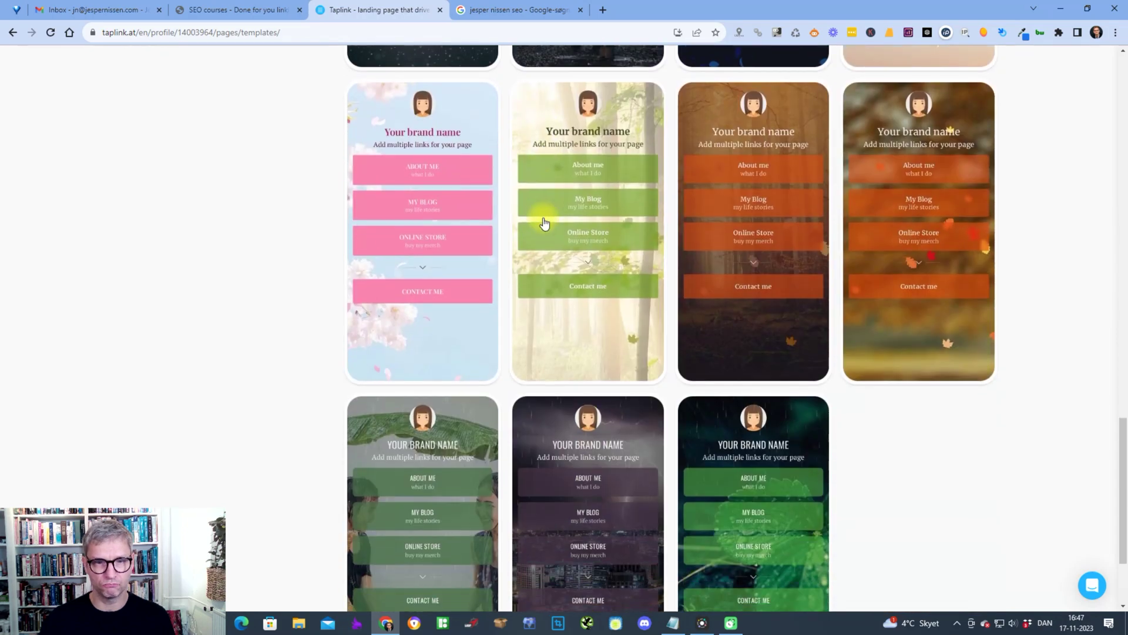
scroll(545, 222, down, 3)
scroll(545, 222, up, 8)
scroll(544, 222, down, 5)
scroll(544, 222, up, 5)
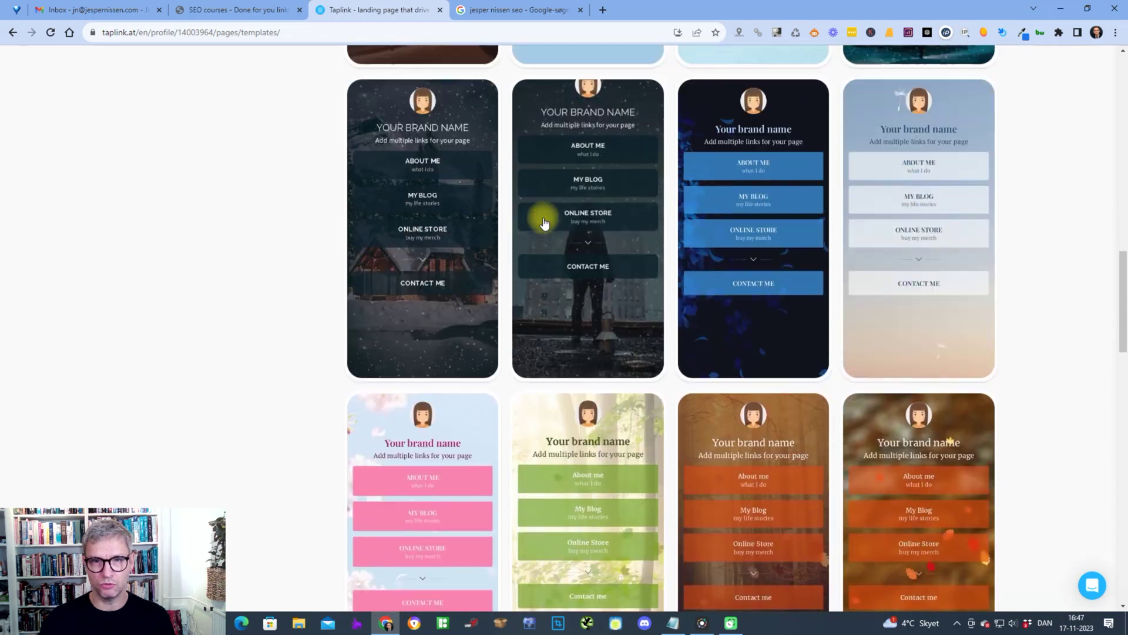
scroll(545, 222, up, 10)
click(397, 266)
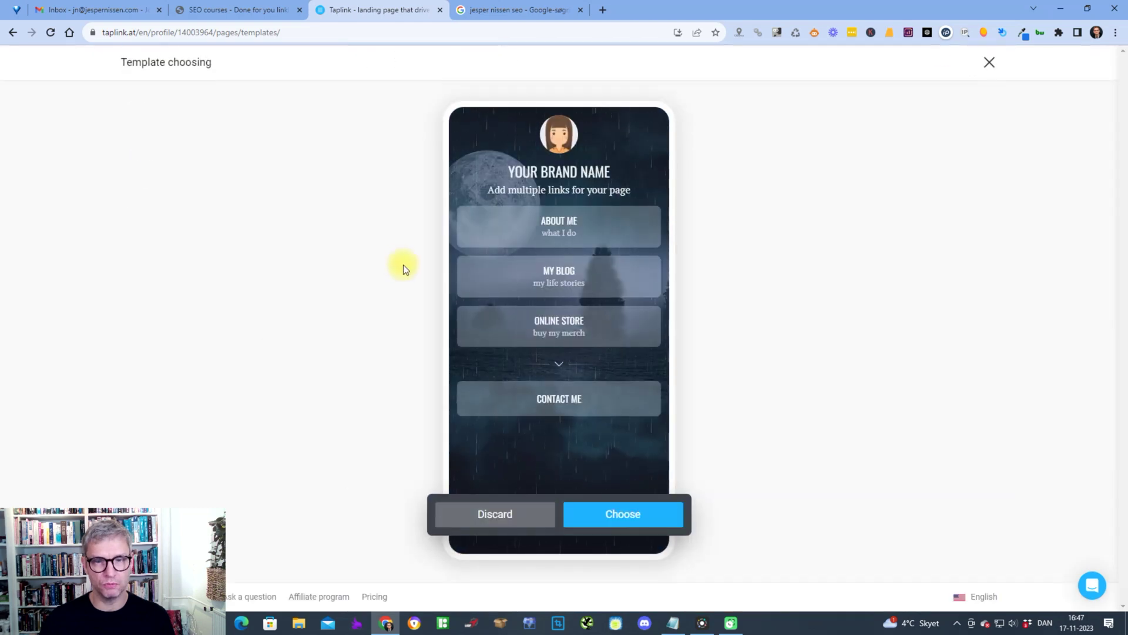
- Choose the moonlit template, dismiss the onboarding tips and open the avatar block's settings
click(649, 513)
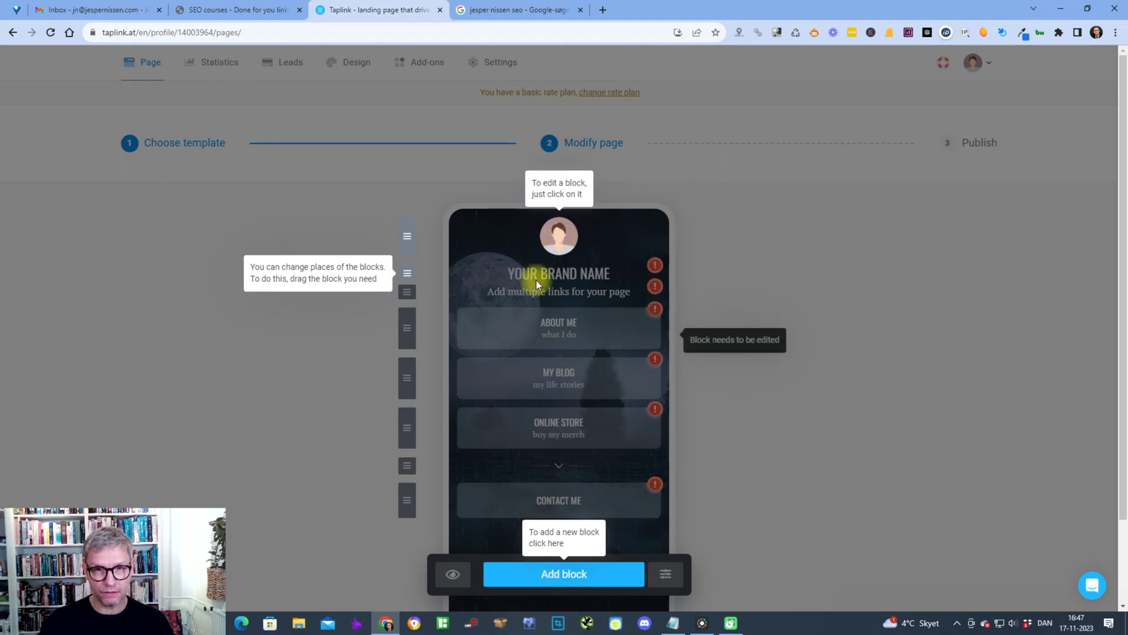
click(561, 240)
click(561, 240)
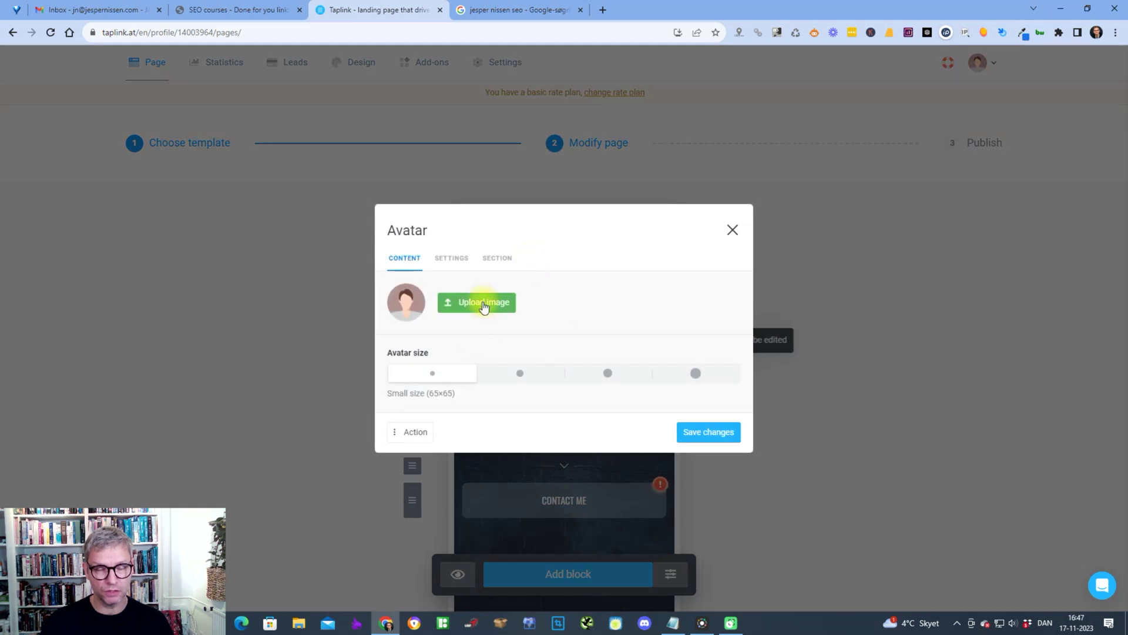
- Upload seo-ikon from the website's Grafik folder as the page avatar
click(483, 304)
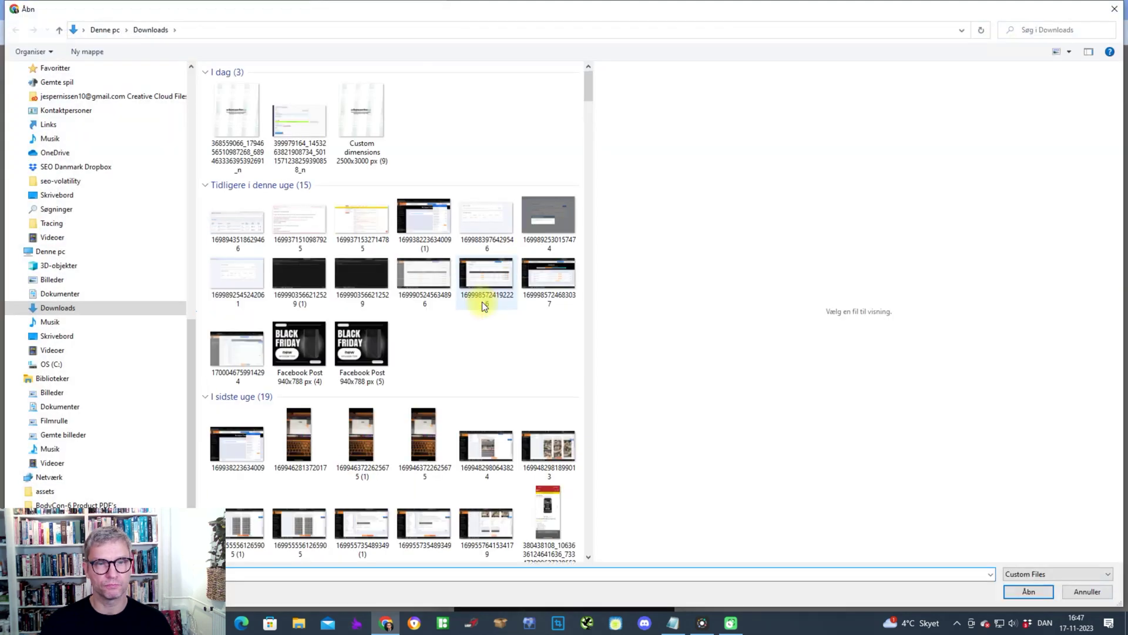
scroll(118, 247, up, 10)
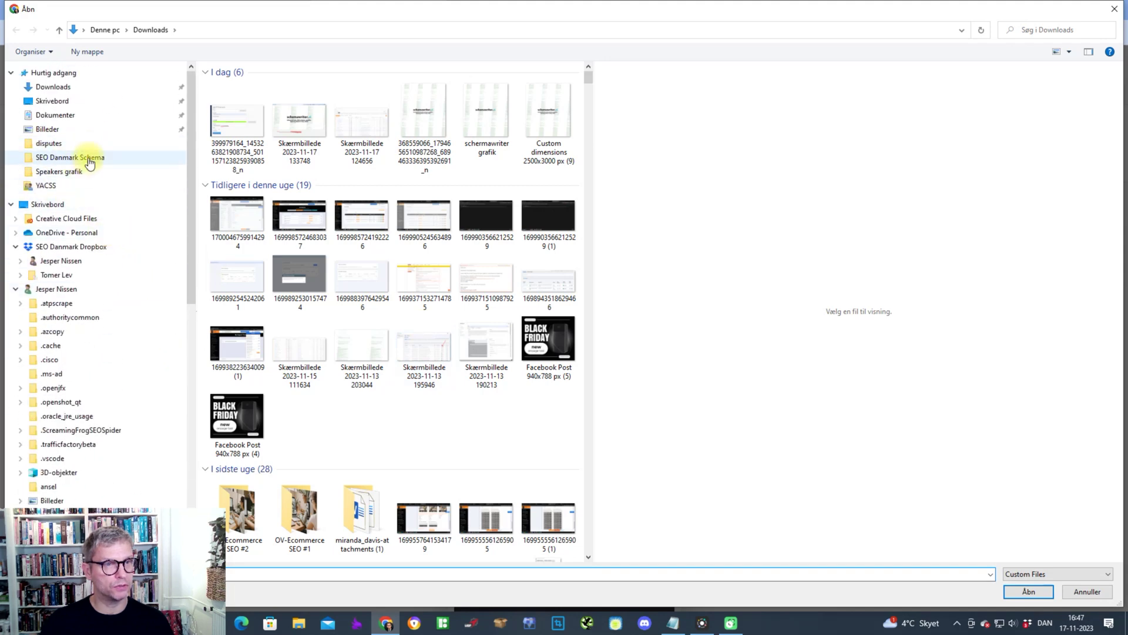
click(89, 157)
click(256, 30)
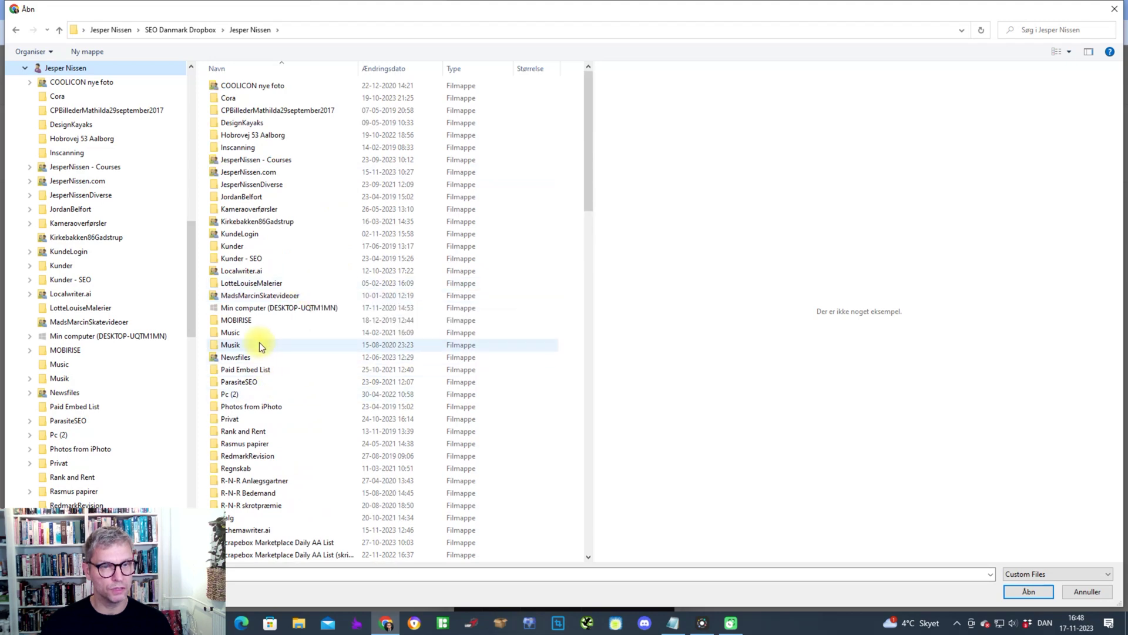
double_click(261, 172)
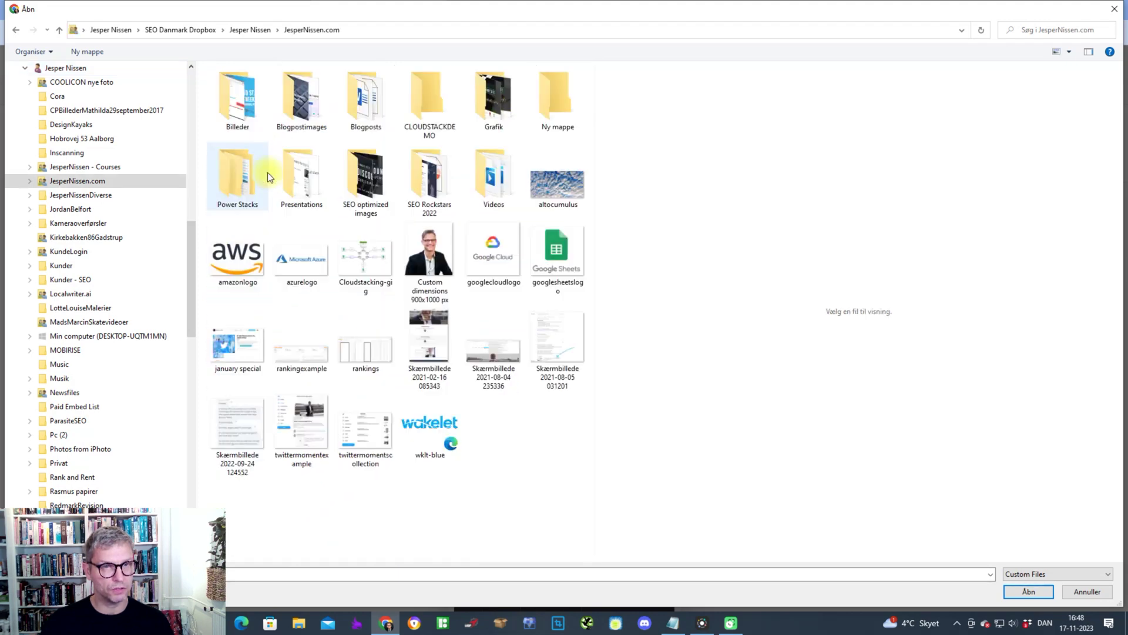
double_click(483, 101)
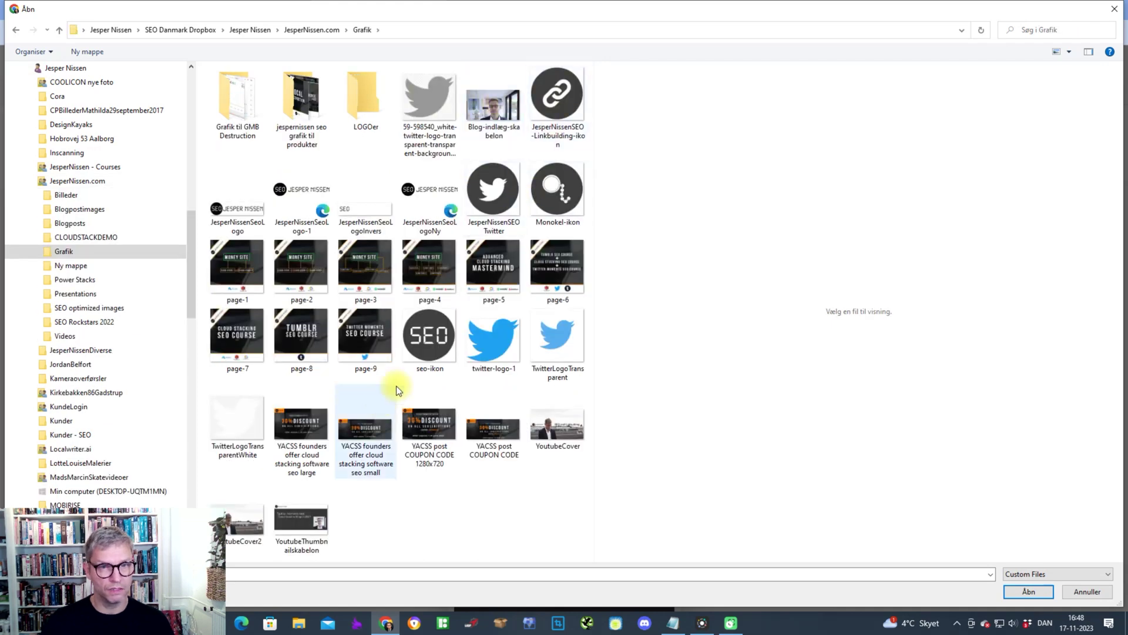
click(422, 338)
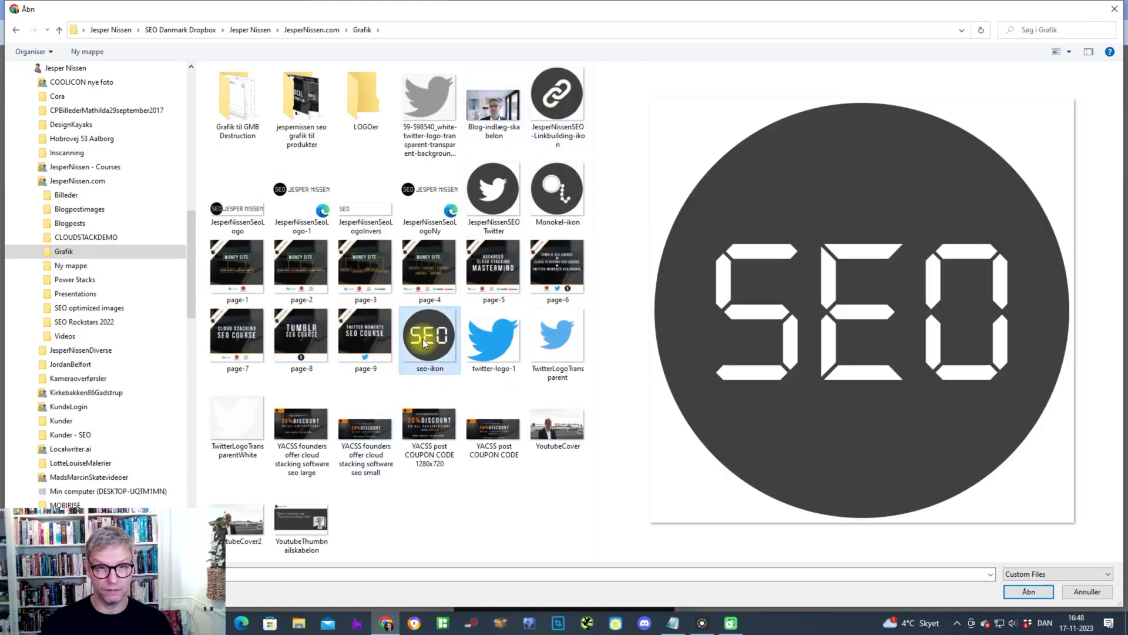
click(1027, 592)
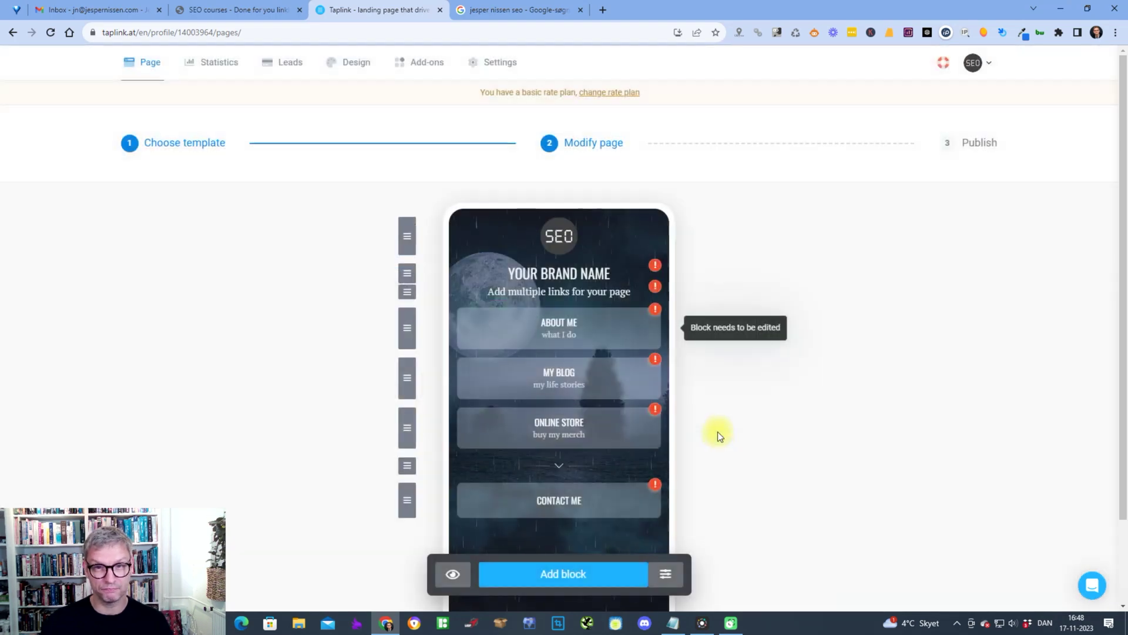
- Replace the YOUR BRAND NAME headline with the owner's name followed by SEO and save
click(558, 274)
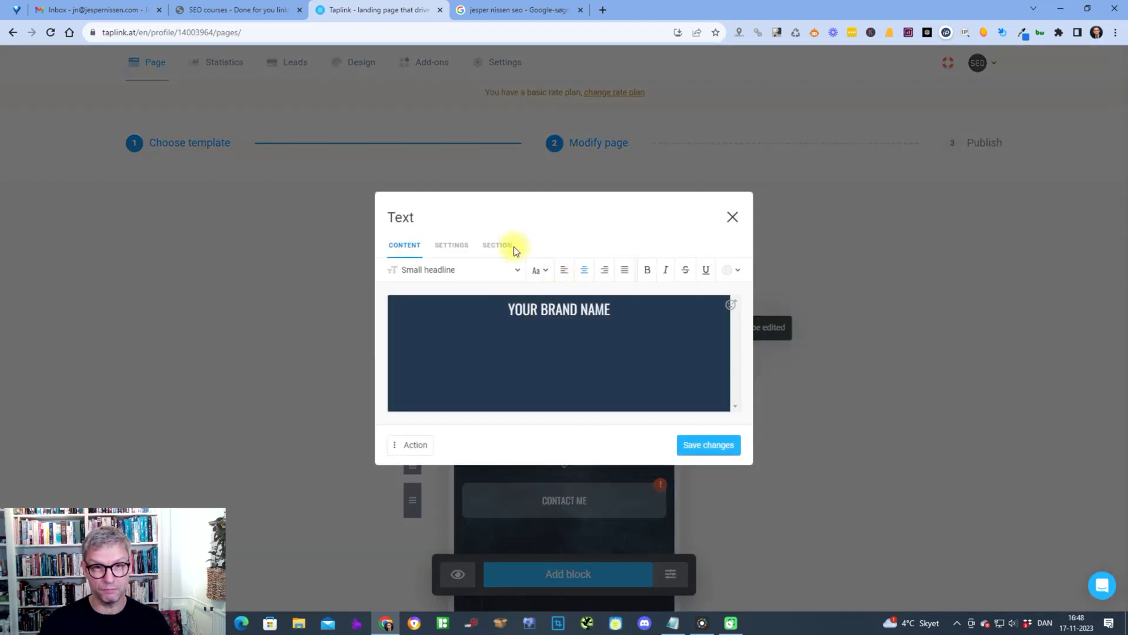
drag(541, 309, 612, 310)
triple_click(426, 307)
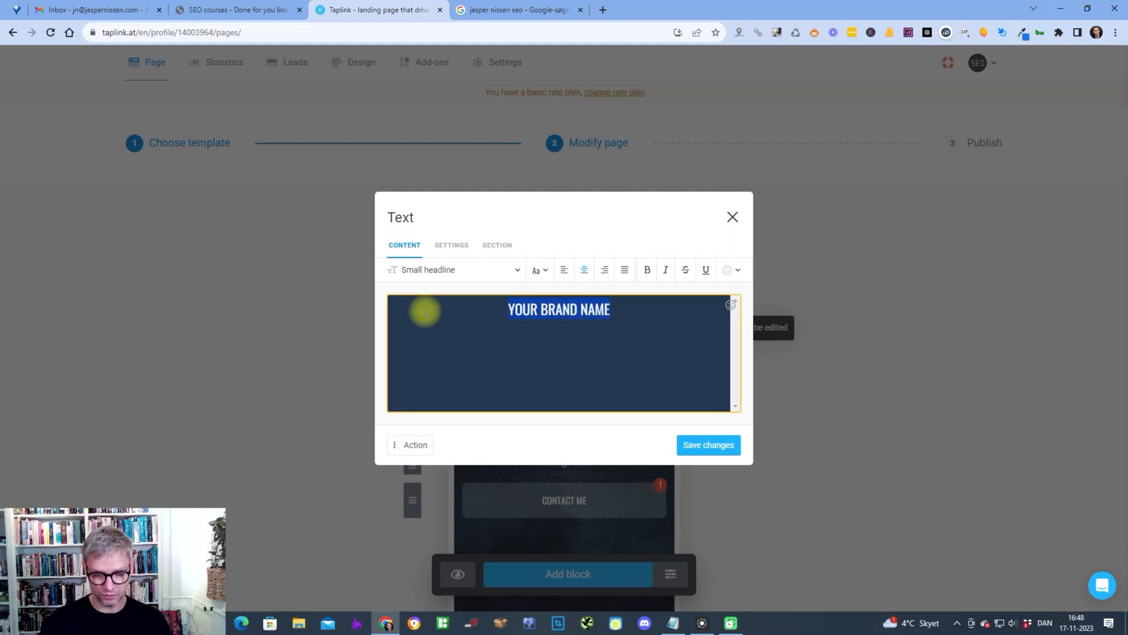
text(JEPE)
key(BackSpace)
key(BackSpace)
key(BackSpace)
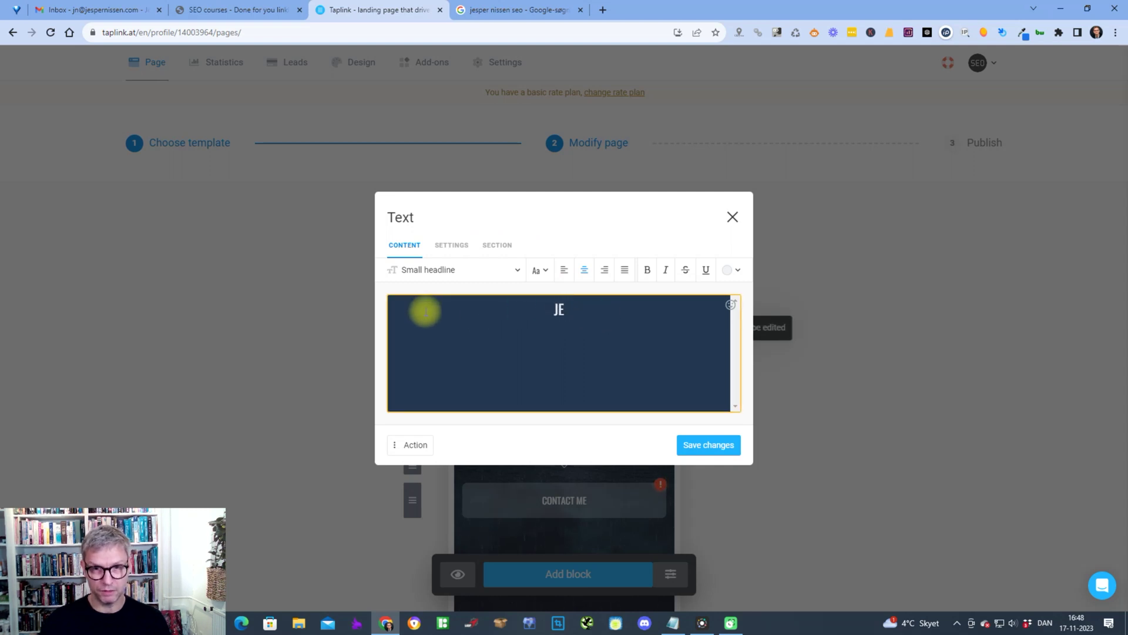
text(ESPER NISSEN SEO)
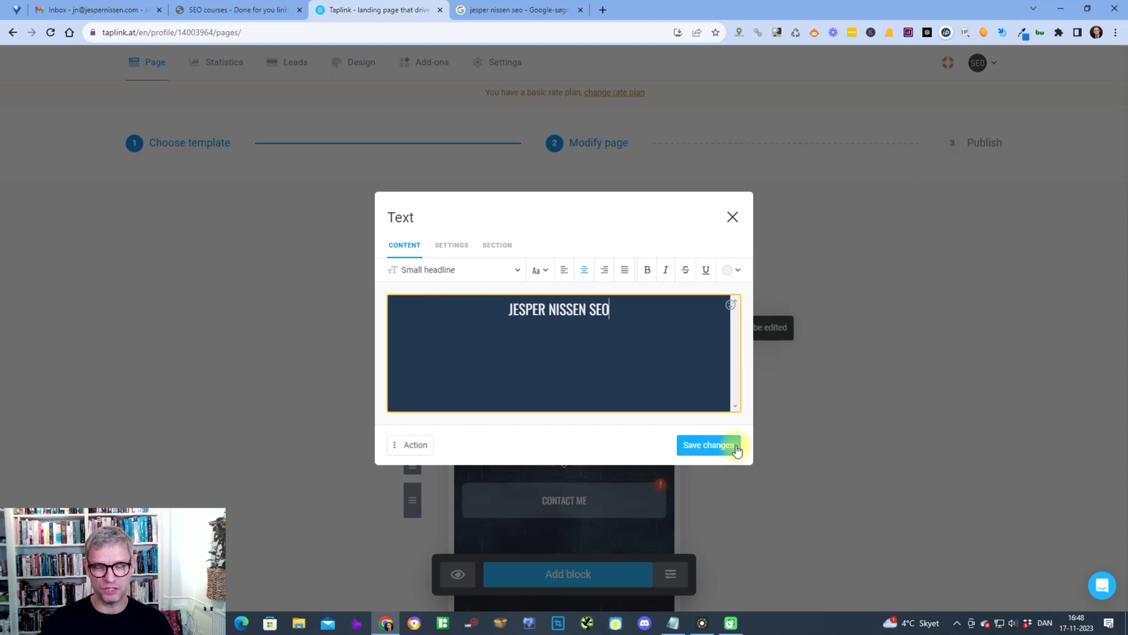
click(736, 447)
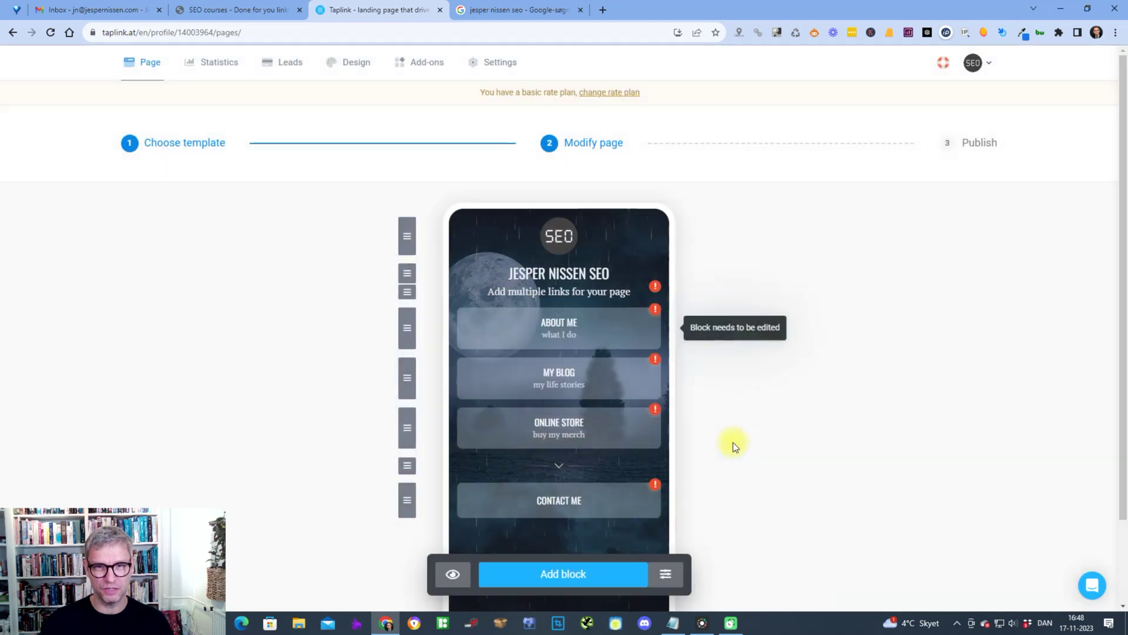
- Empty the 'Add multiple links for your page' subtitle, then switch to the personal website tab
click(590, 292)
click(624, 306)
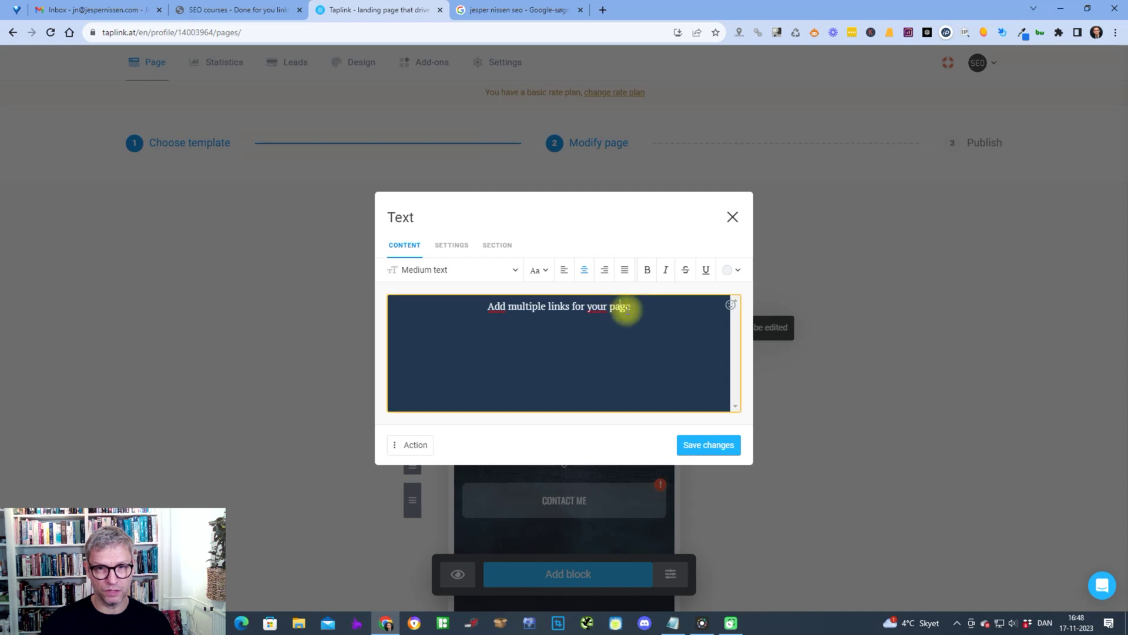
text(dsfsdfsdlkfnsdlkf)
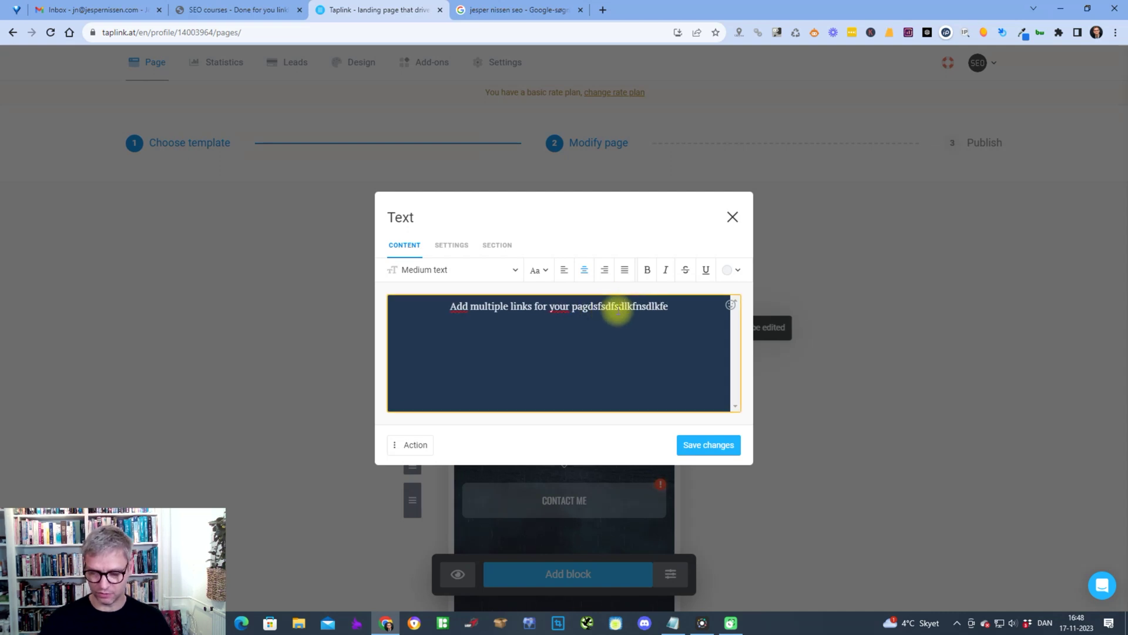
key(ctrl+a)
key(BackSpace)
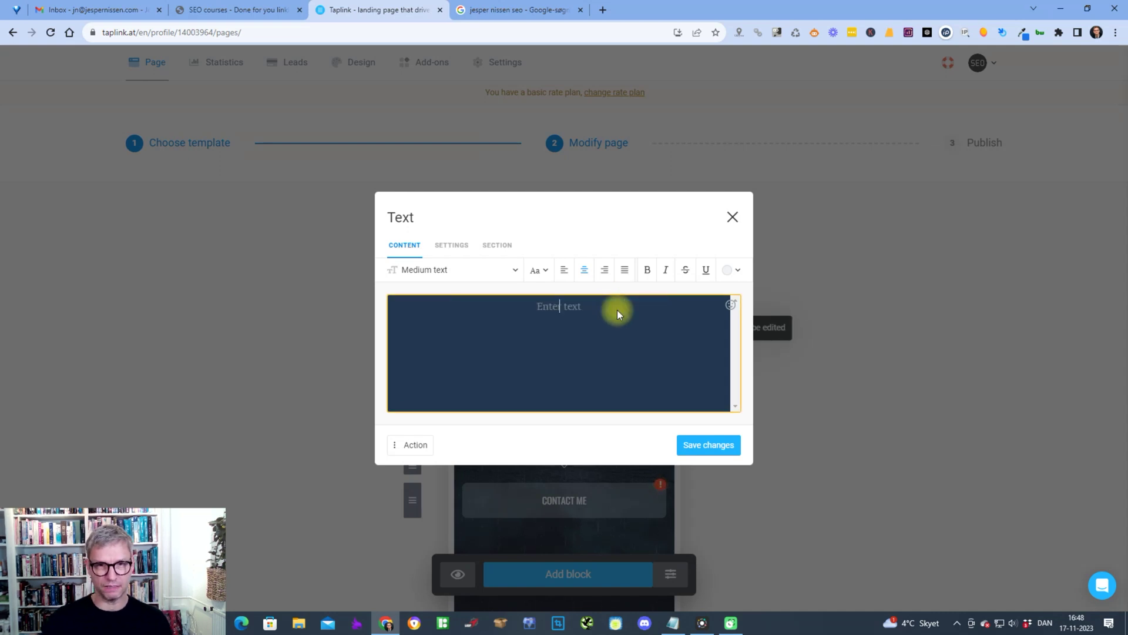
click(280, 13)
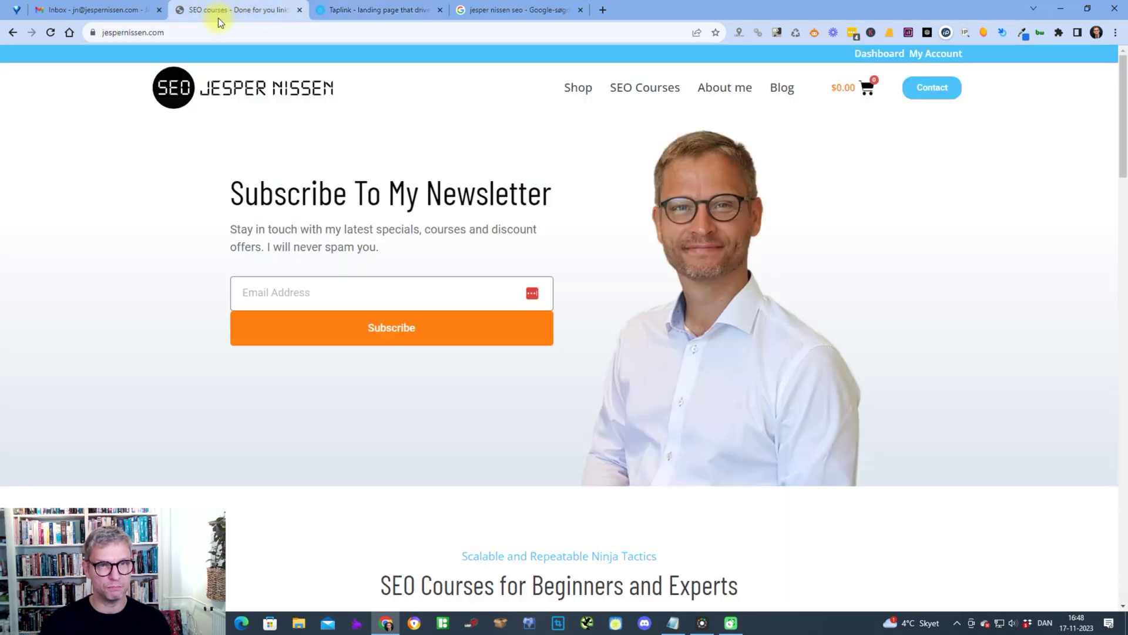
- Copy the entire About me section from the personal website and return to the Taplink tab
scroll(764, 379, down, 5)
scroll(777, 388, down, 4)
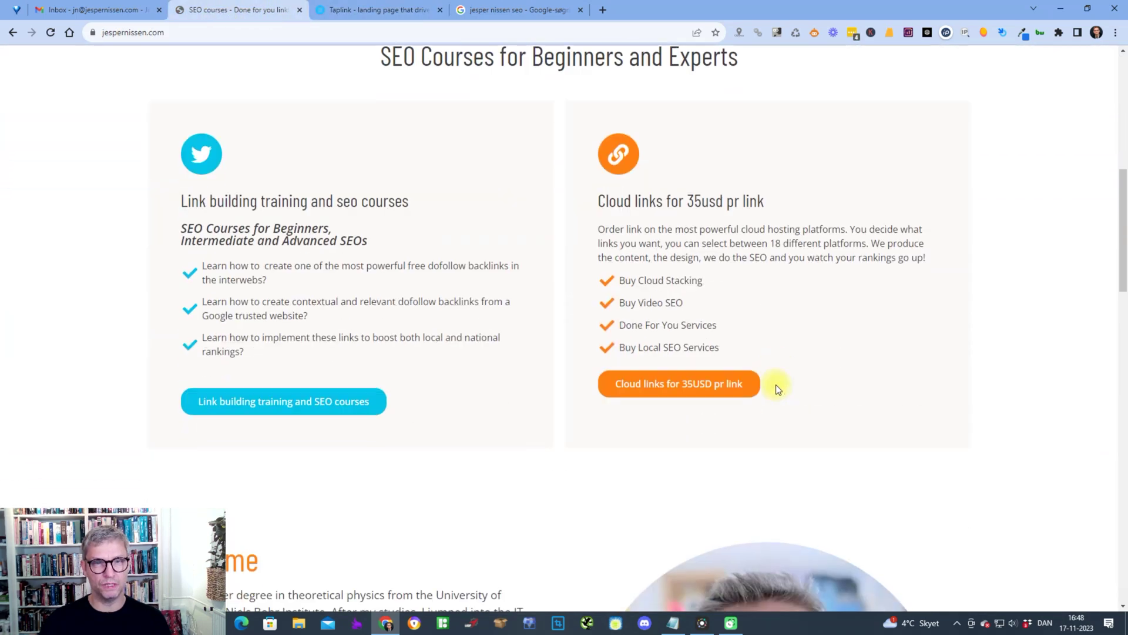
scroll(787, 400, down, 6)
scroll(412, 353, up, 1)
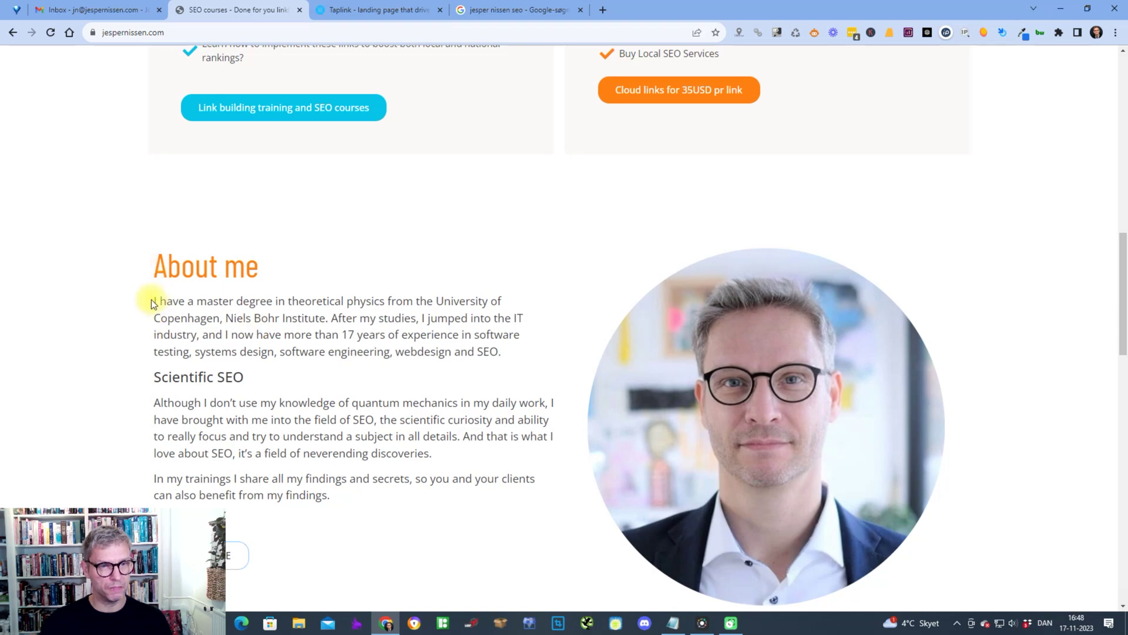
drag(151, 298, 347, 478)
right_click(298, 421)
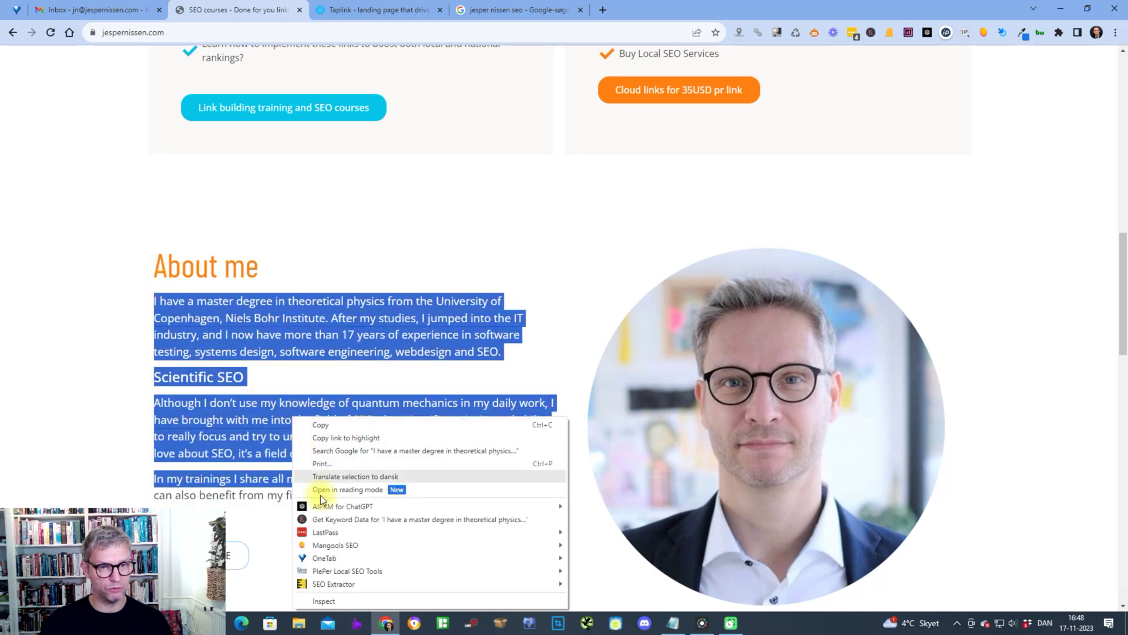
click(236, 421)
drag(151, 260, 341, 497)
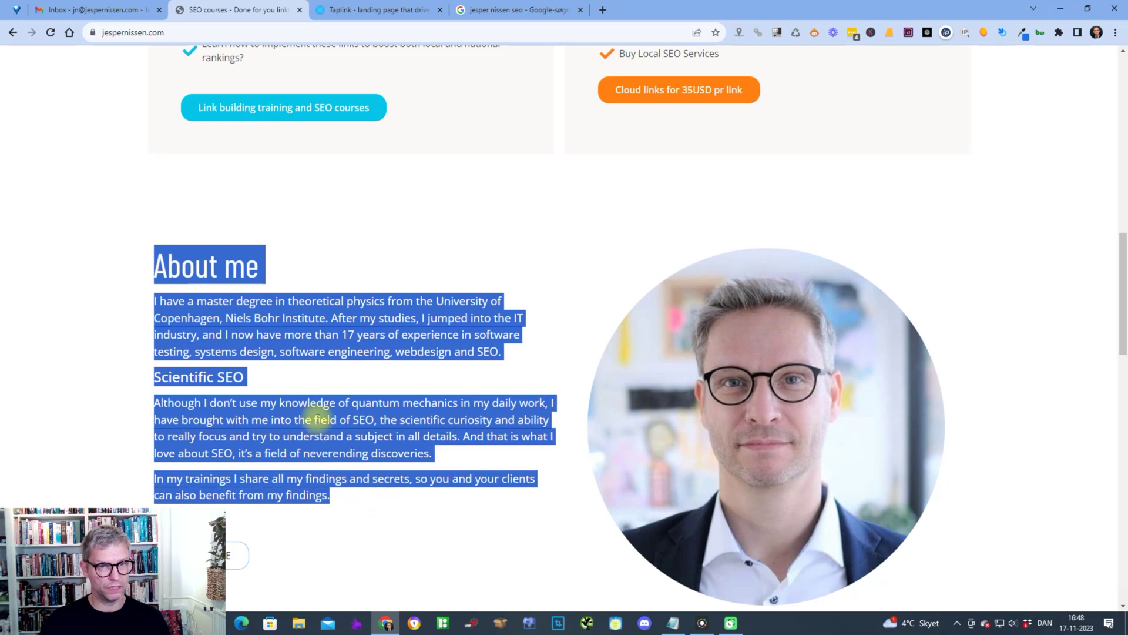
right_click(318, 418)
key(ctrl+c)
click(424, 17)
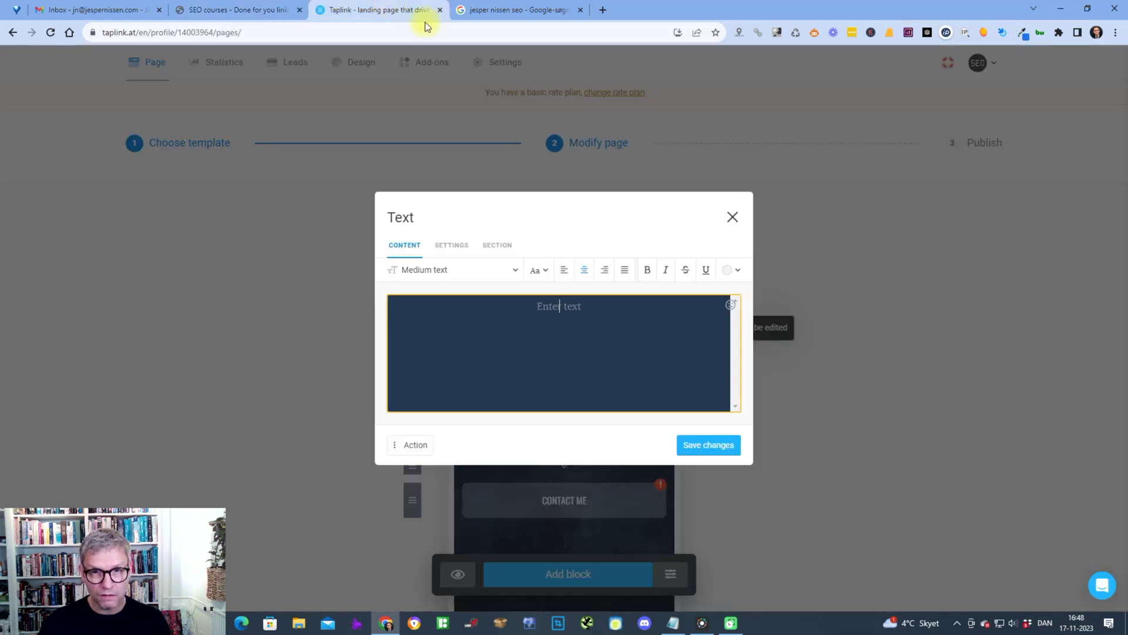
- Paste the About me text, adding the website URL under the heading and the street and postal code lines
key(ctrl+v)
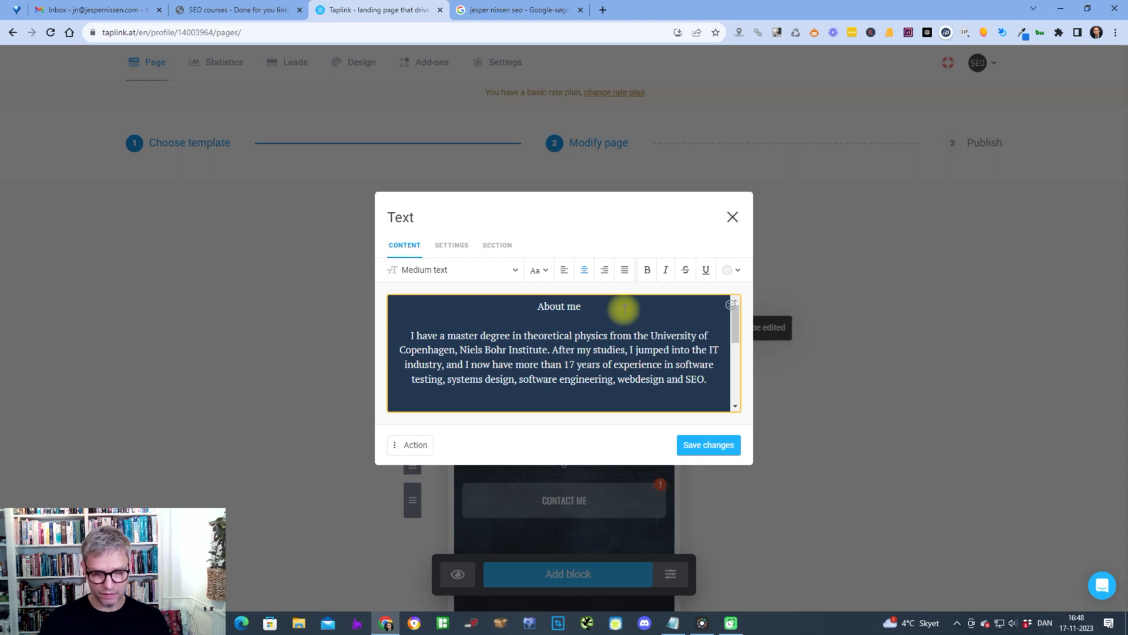
text(https)
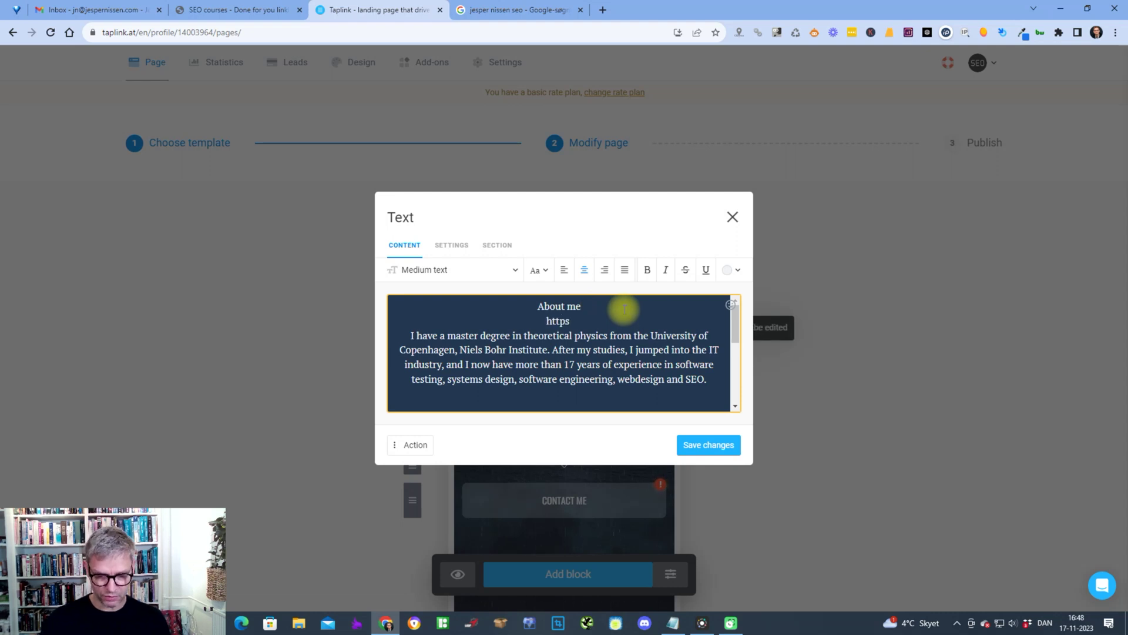
text(://jespernissen)
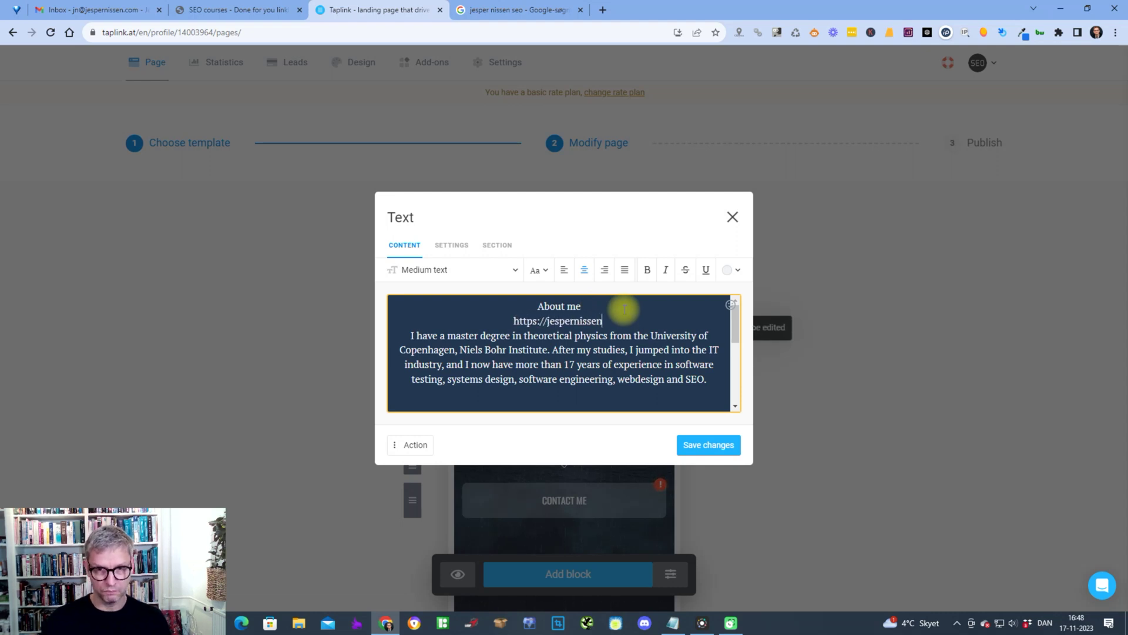
text(.com)
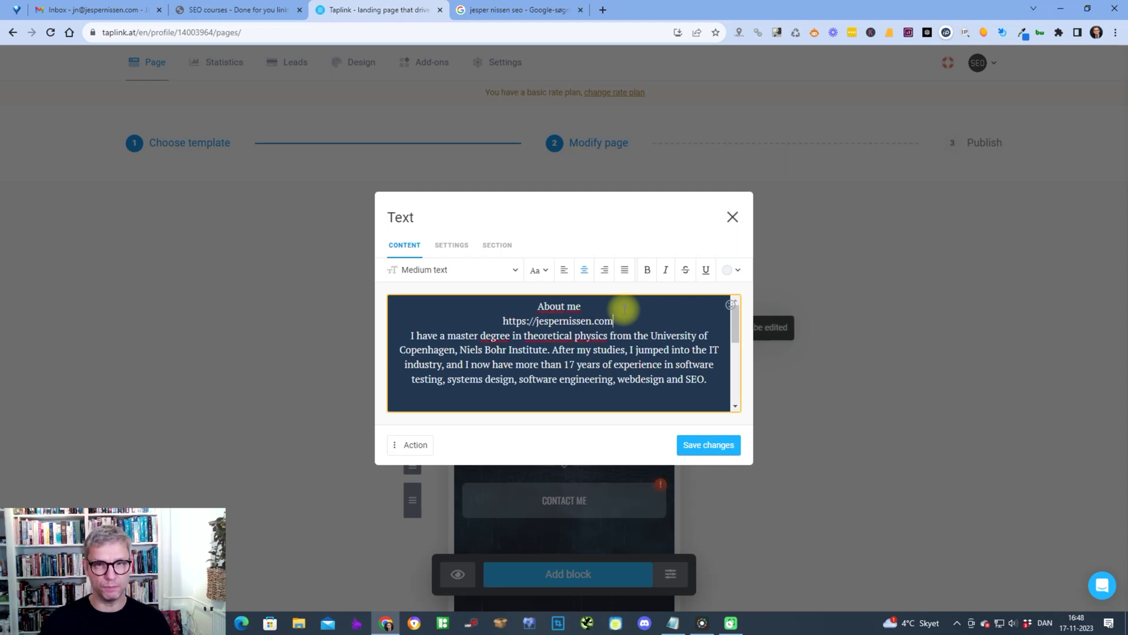
click(702, 380)
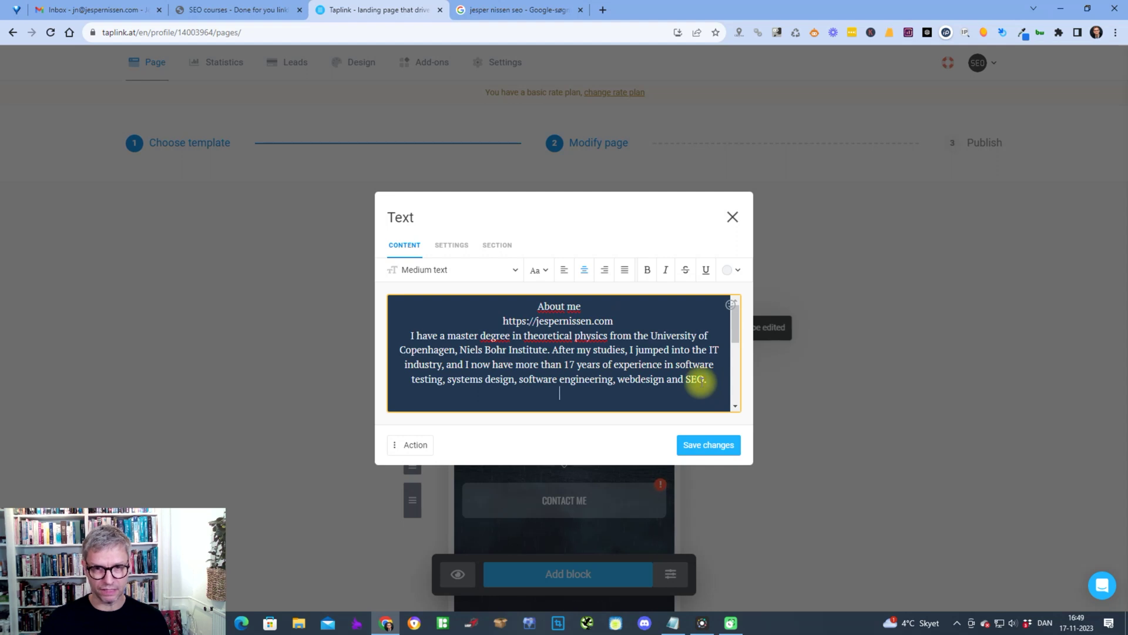
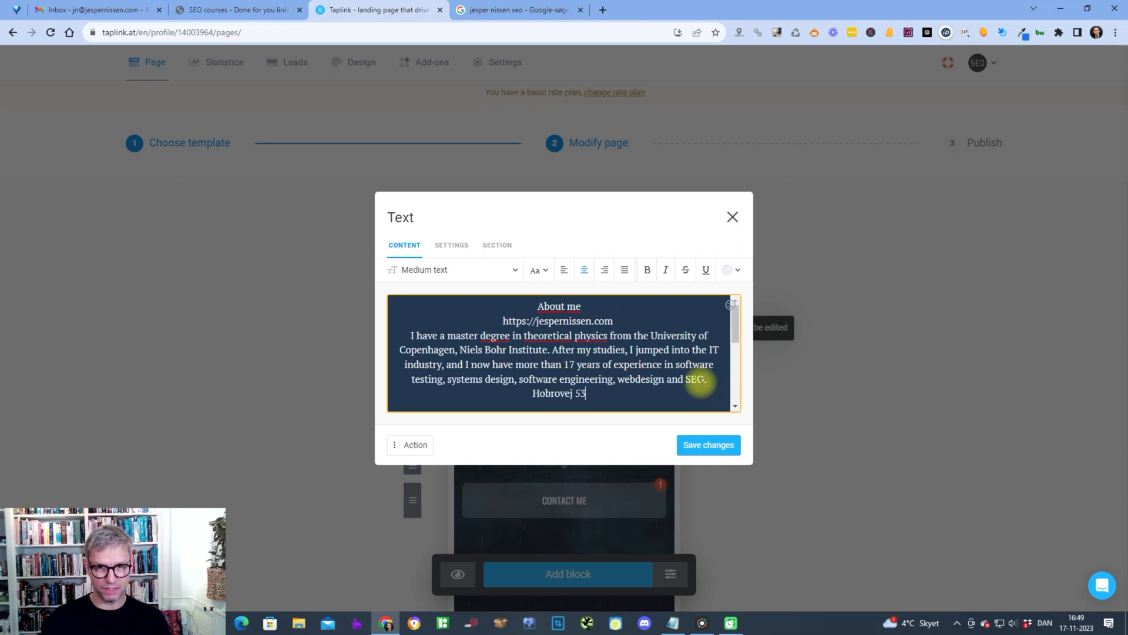
key(Return)
text(9000)
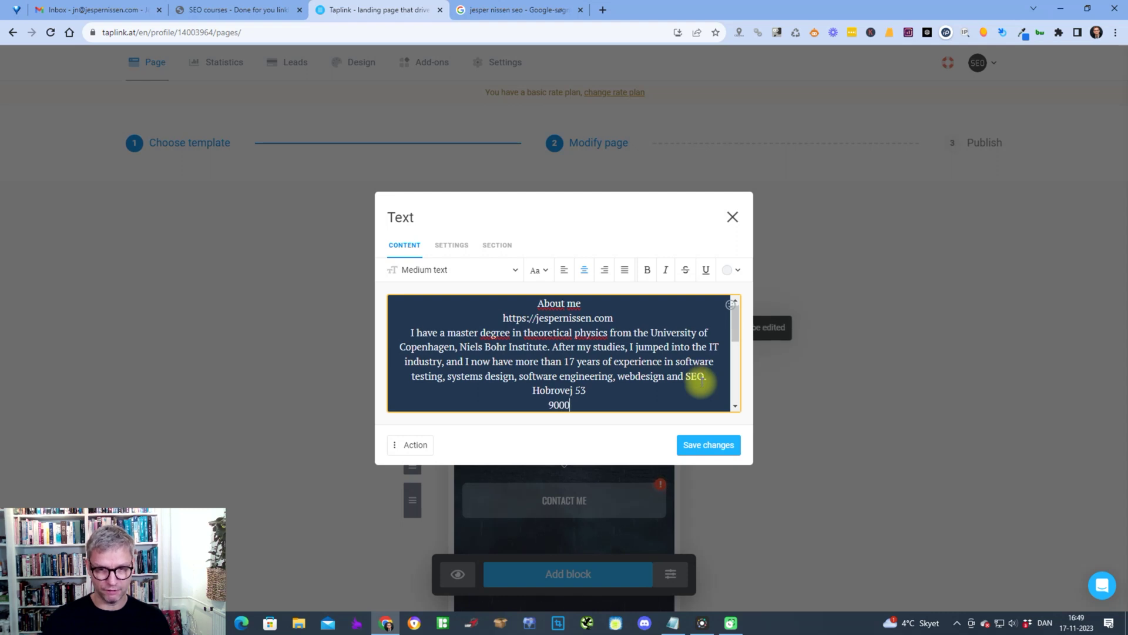
text( Aalborg)
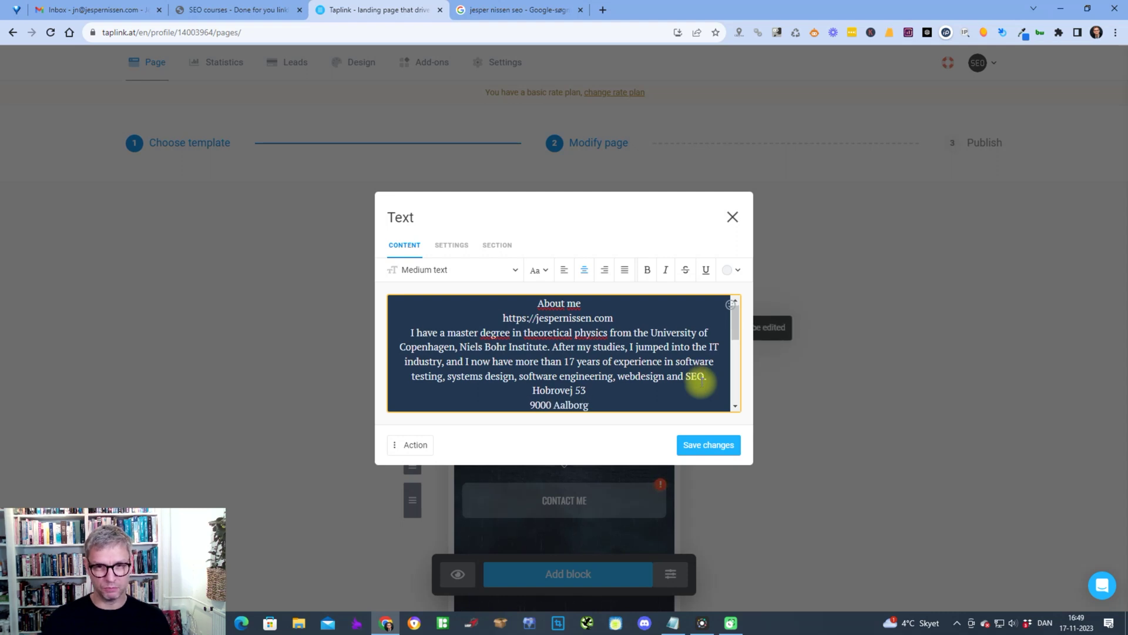
scroll(432, 353, down, 3)
scroll(676, 390, up, 2)
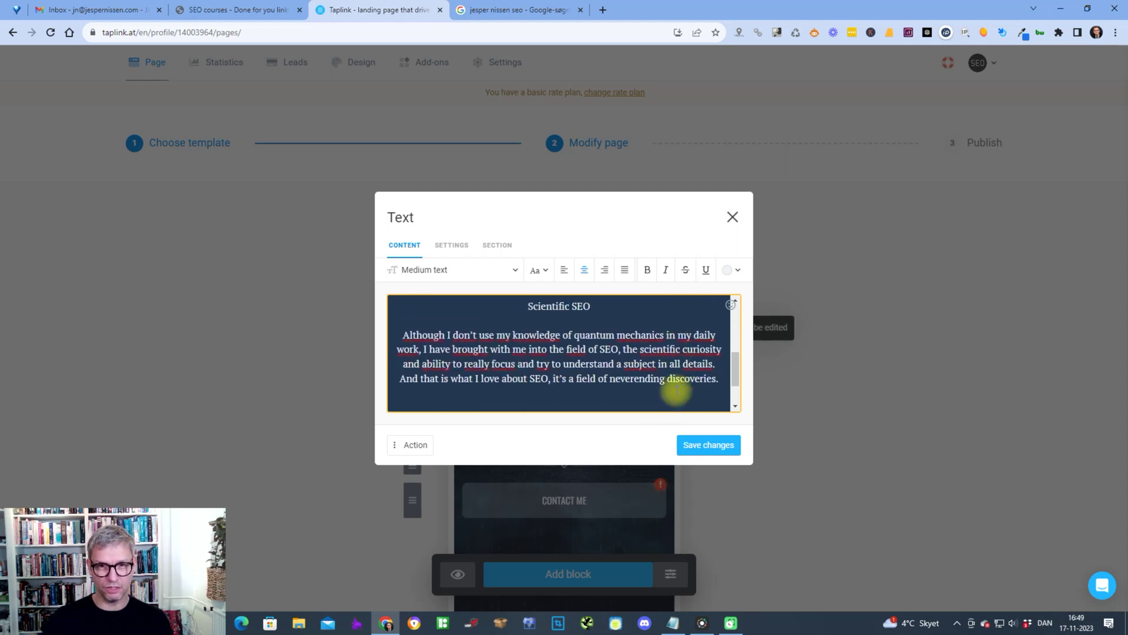
click(603, 368)
- Complete the address with its country, then take it out from after the first paragraph along with the extra blank lines
text(Denmark)
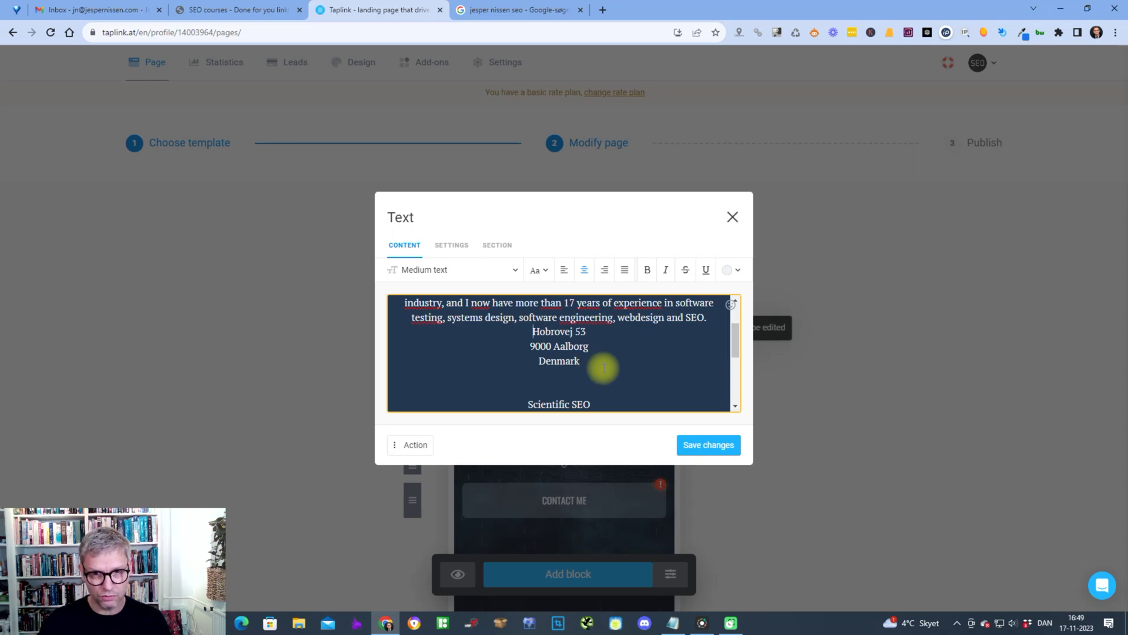
key(shift+Down)
key(shift+Down)
key(shift+End)
key(BackSpace)
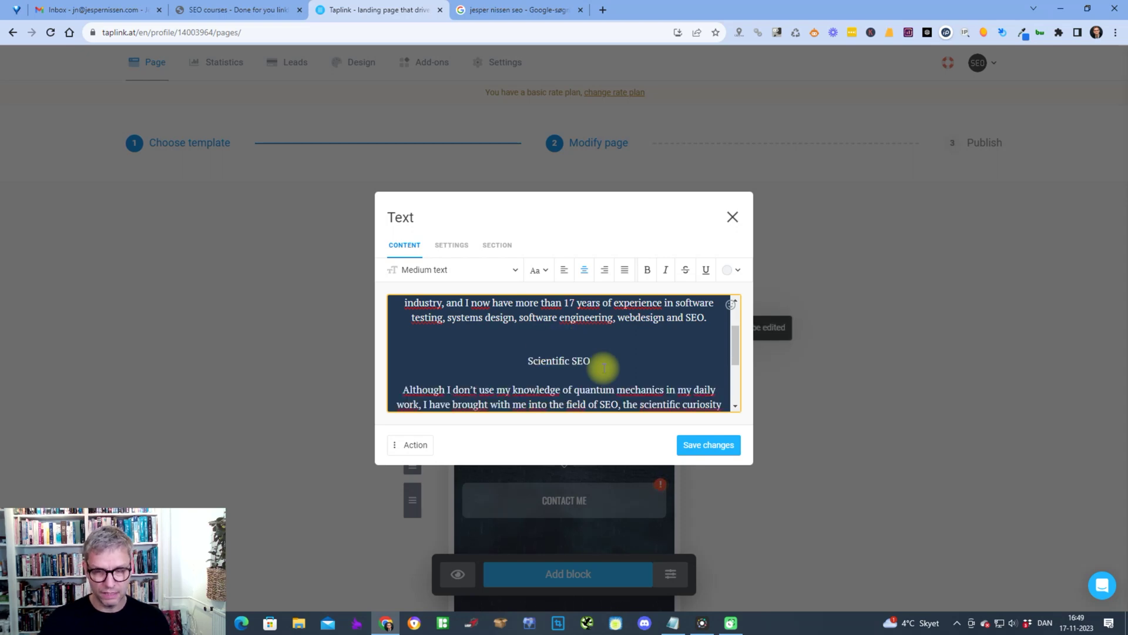
scroll(604, 367, down, 3)
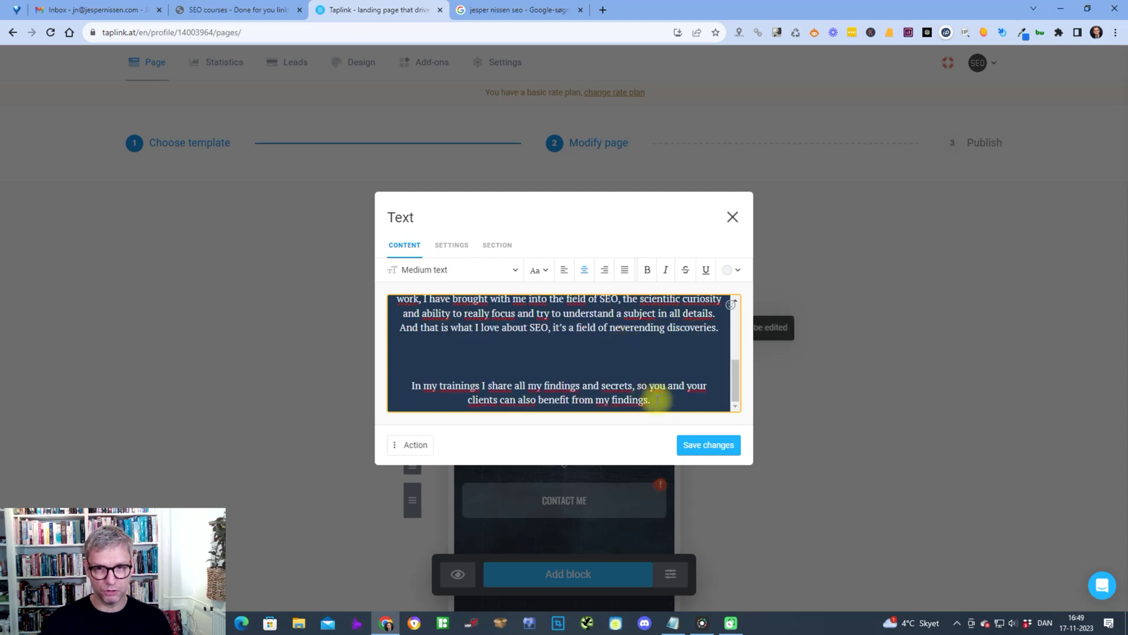
key(BackSpace)
key(BackSpace)
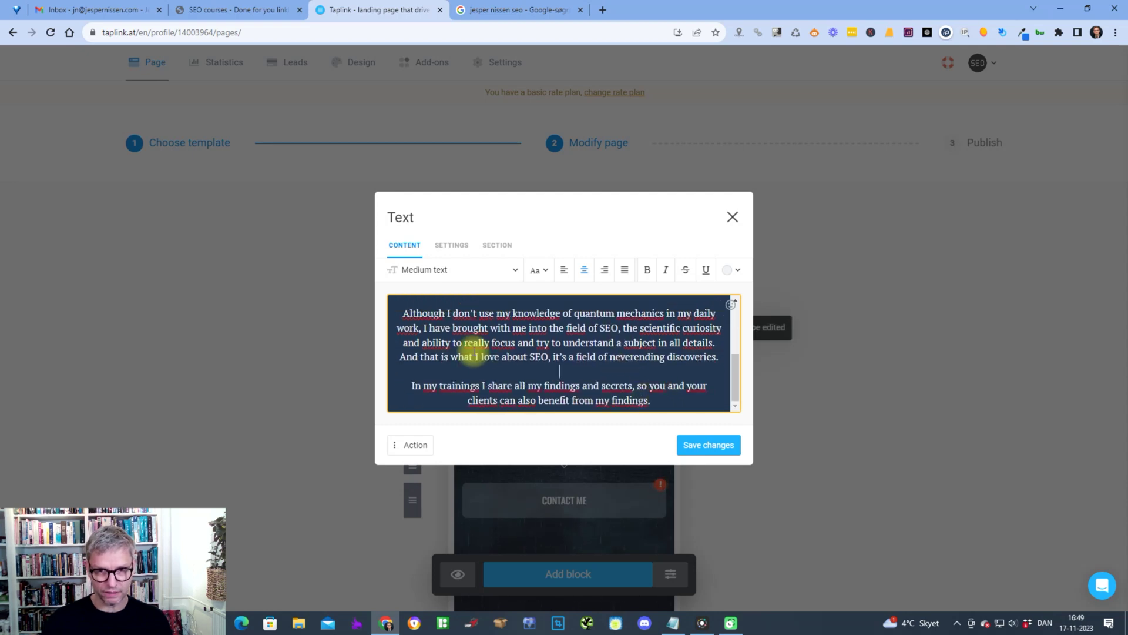
- Add the brand name as a signature line after the last paragraph, with the address pasted beneath it
click(649, 401)
key(Return)
key(Return)
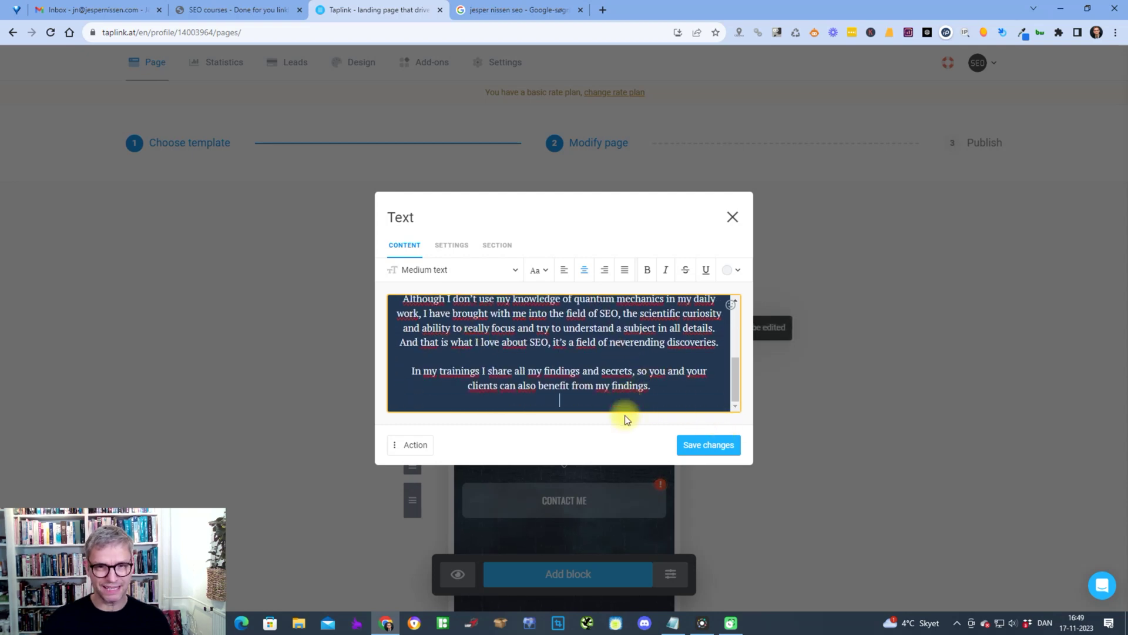
text(Jesper Nissen SEO)
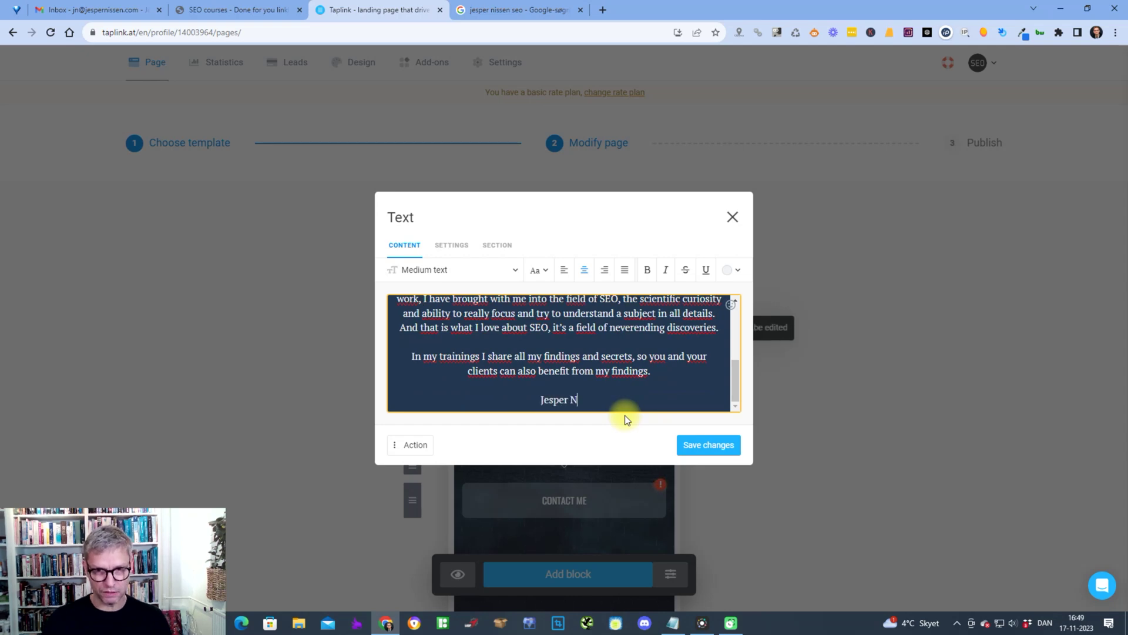
key(Return)
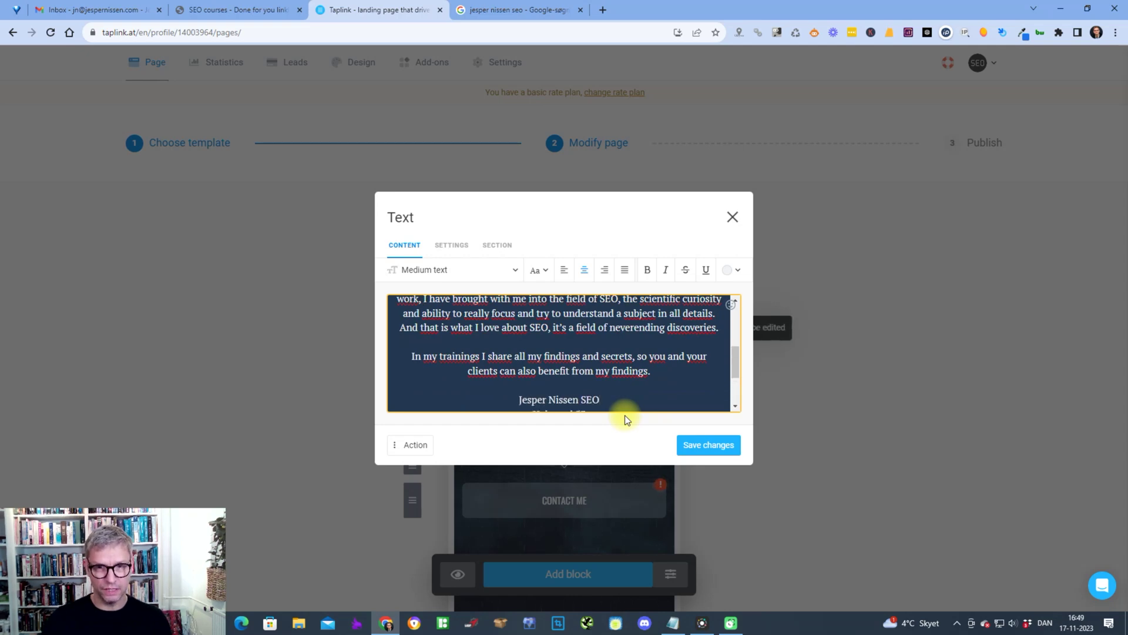
key(ctrl+v)
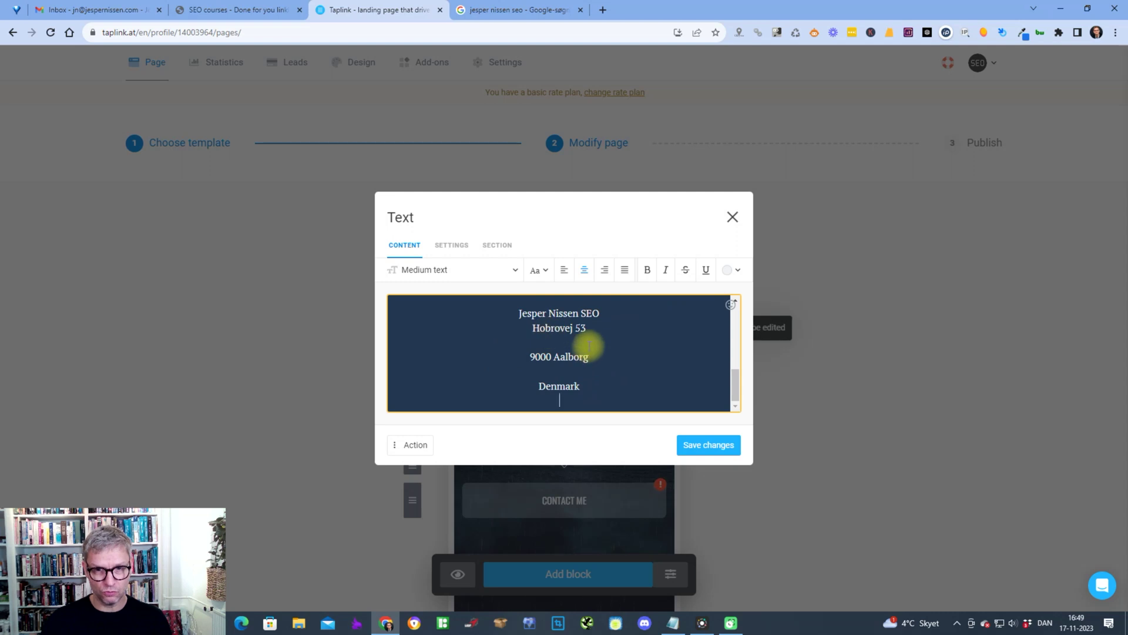
- Remove the two blank lines inside the pasted address so the signature is four compact lines
click(589, 339)
key(BackSpace)
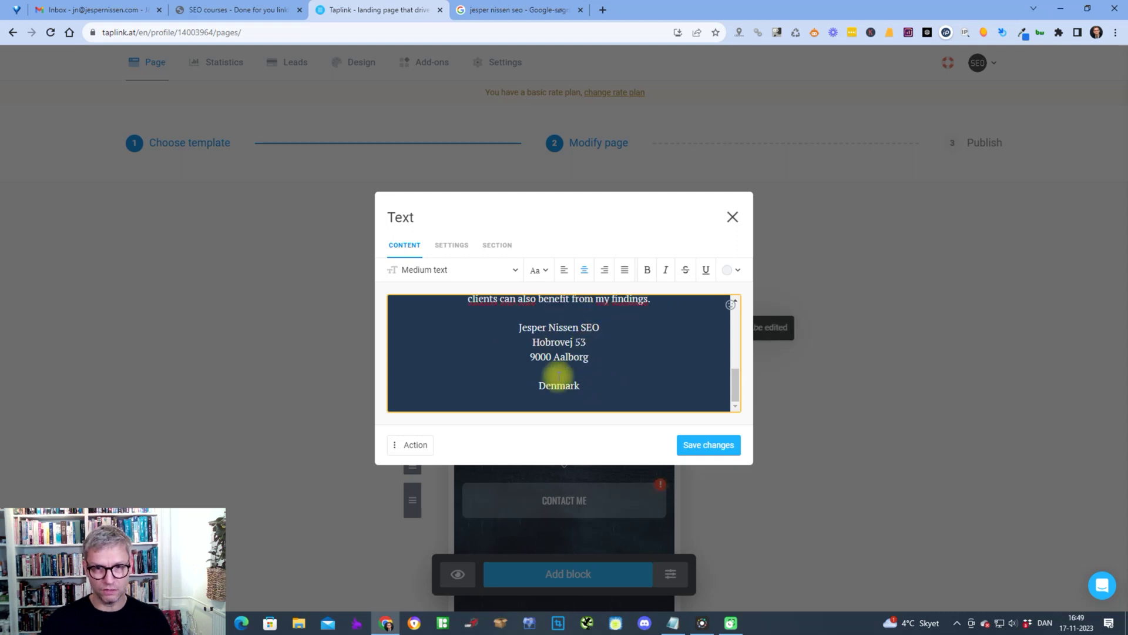
key(BackSpace)
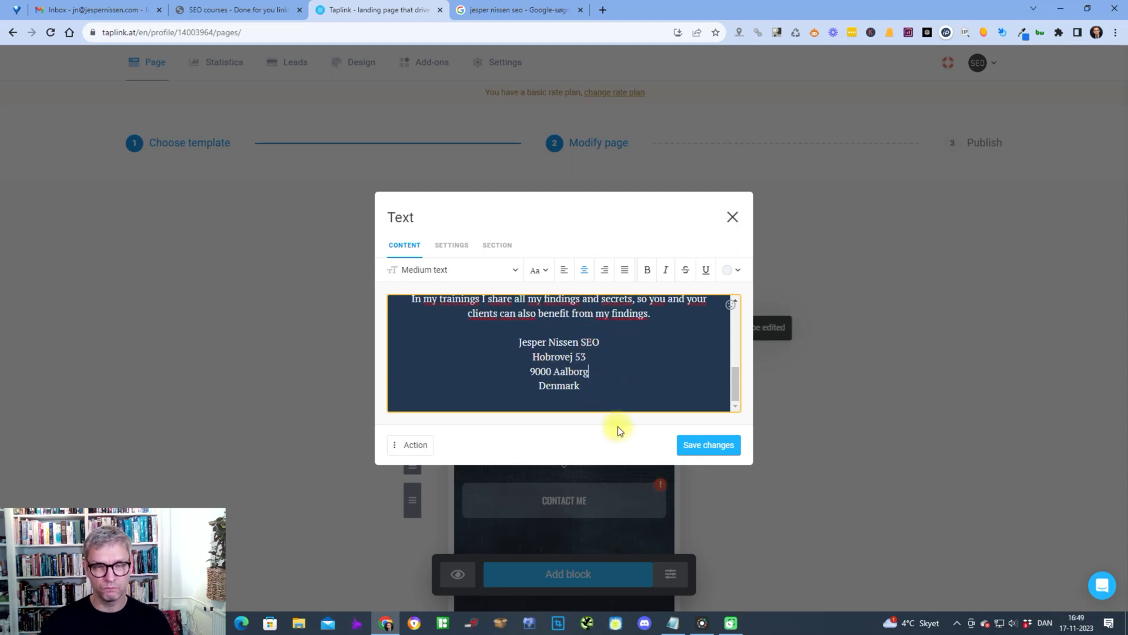
click(592, 388)
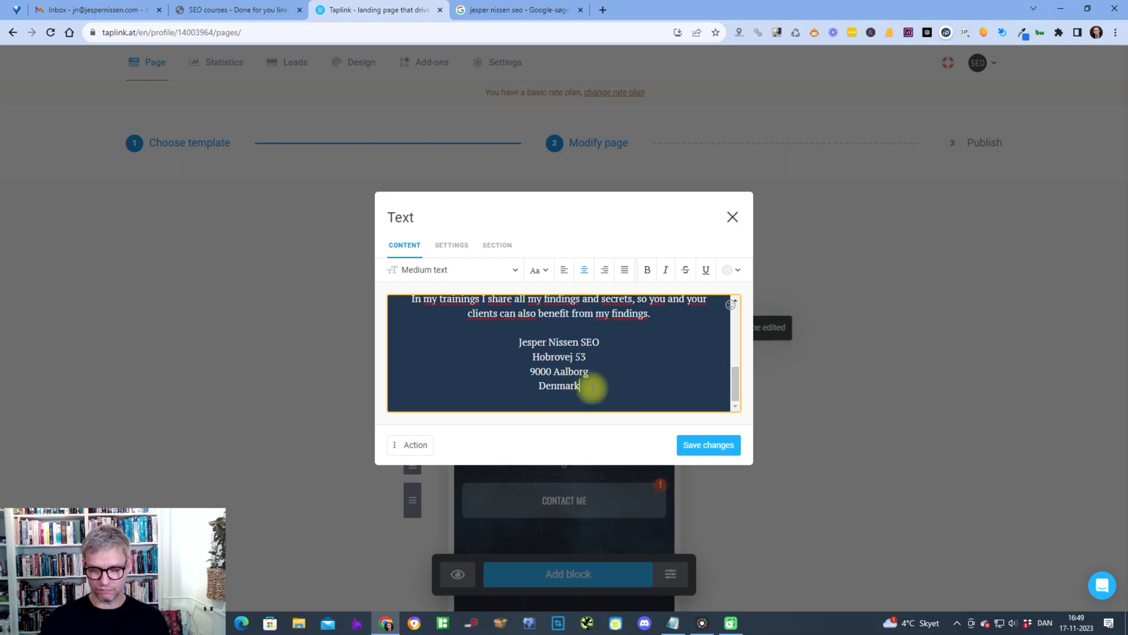
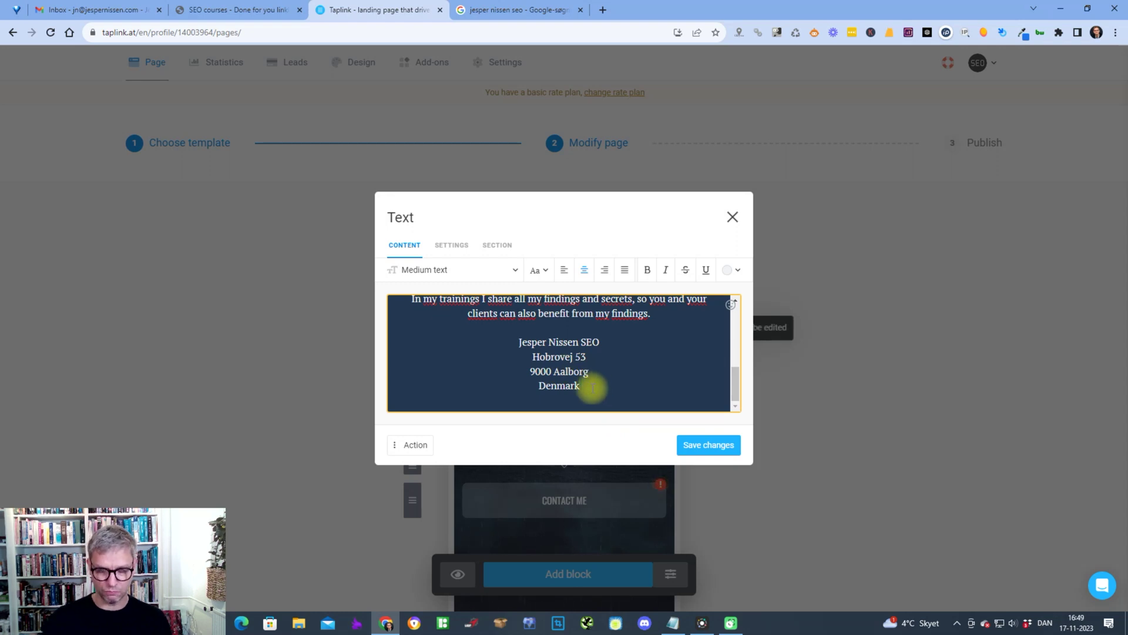
- Add the contact e-mail address on a new line below 'Denmark' in the bio text
scroll(592, 388, up, 1)
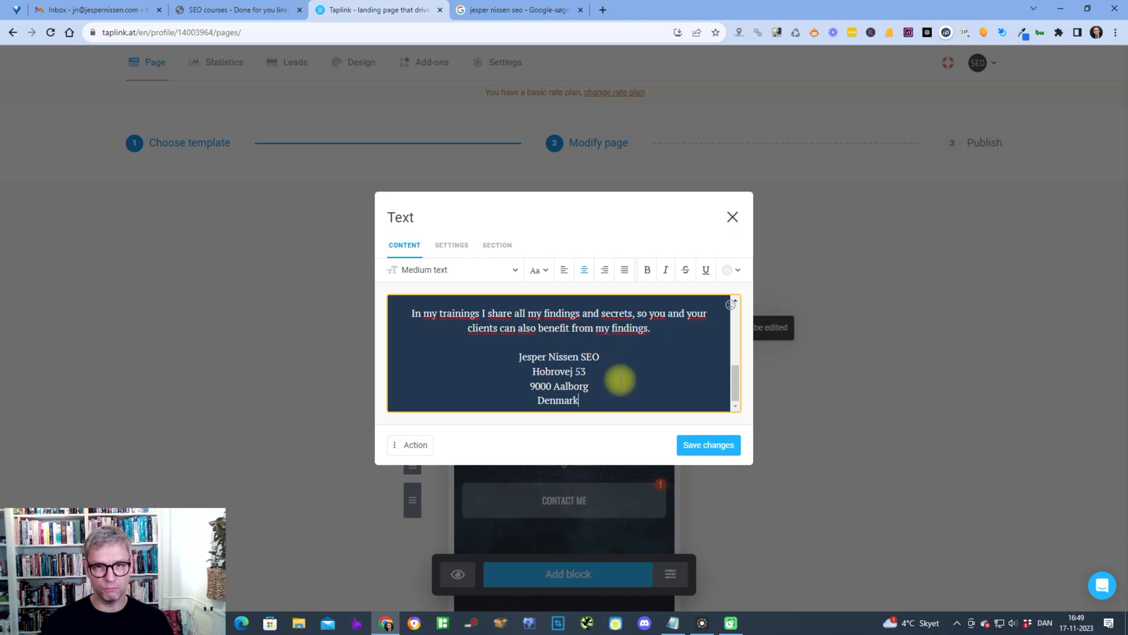
key(Return)
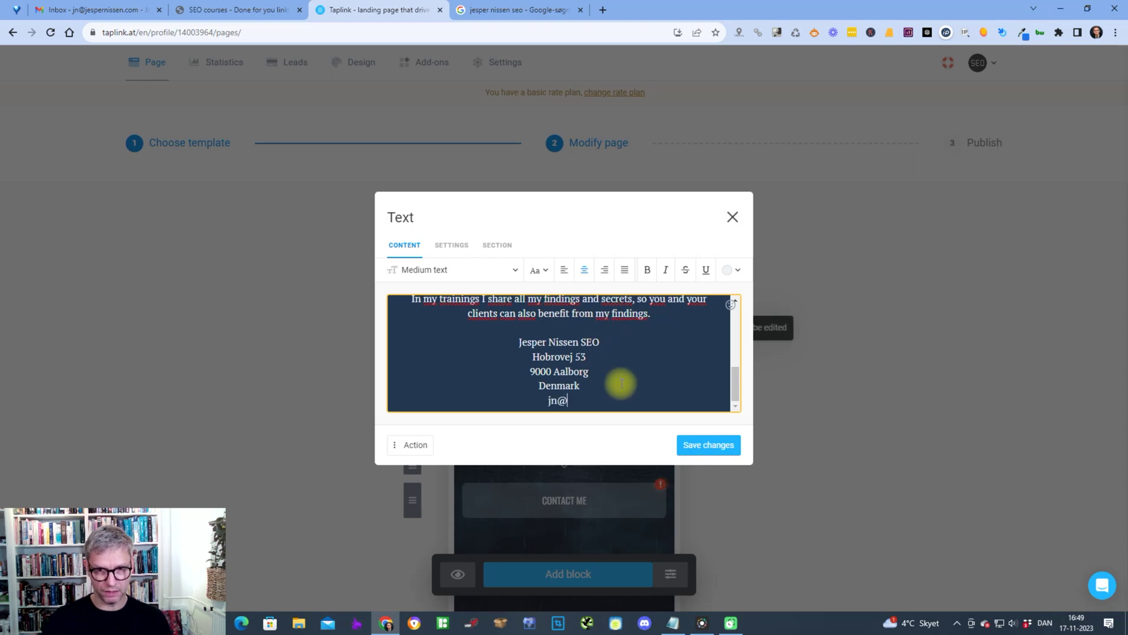
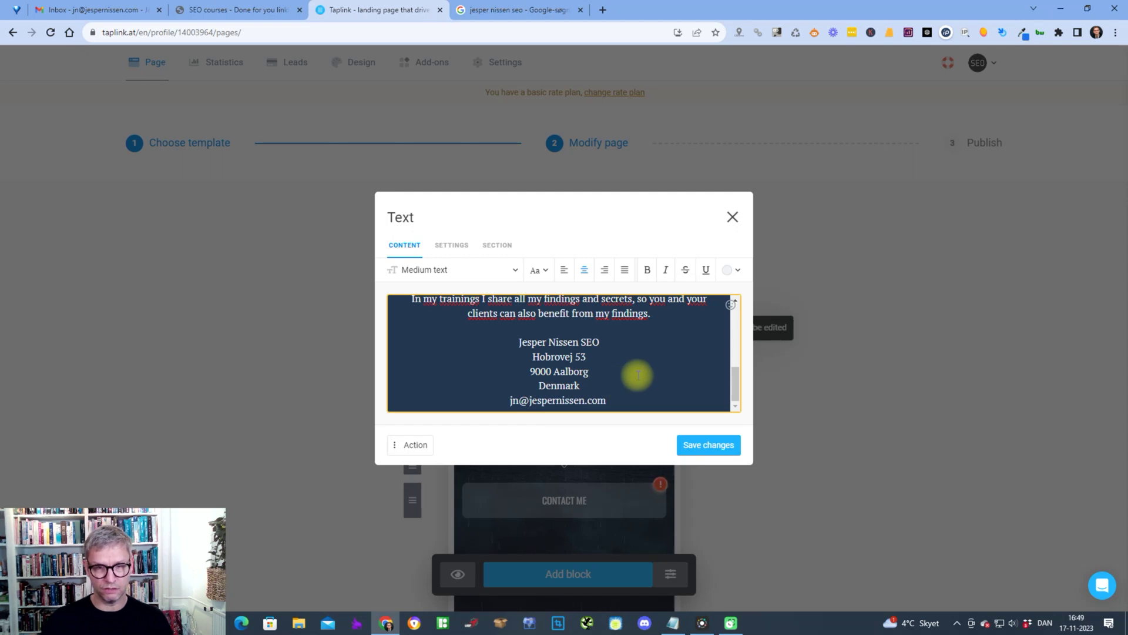
scroll(637, 373, up, 10)
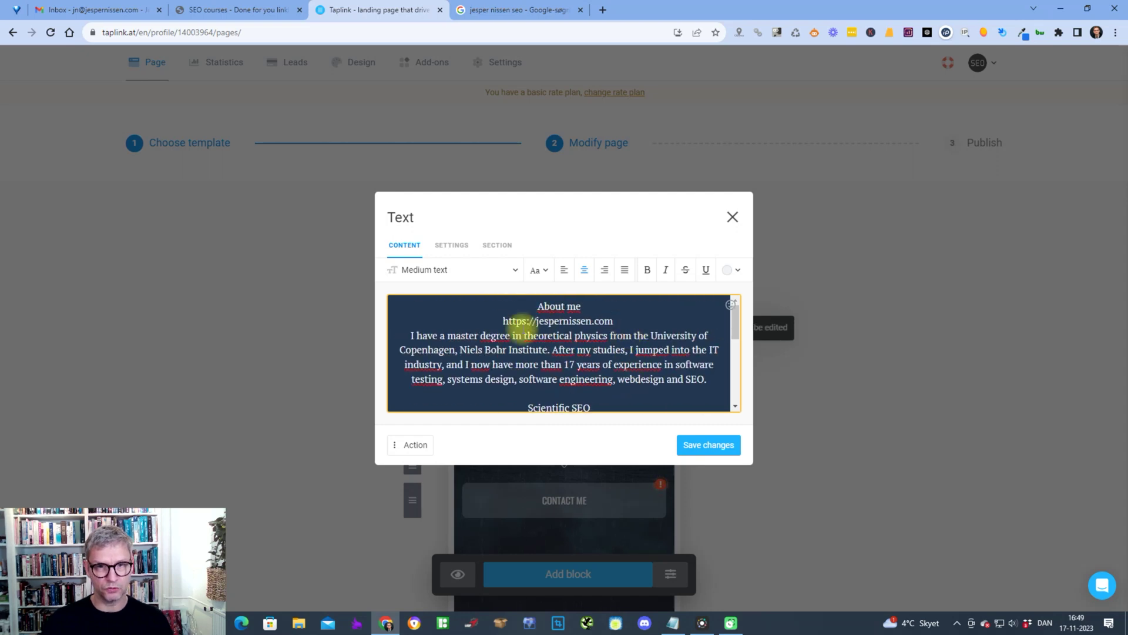
scroll(535, 329, down, 8)
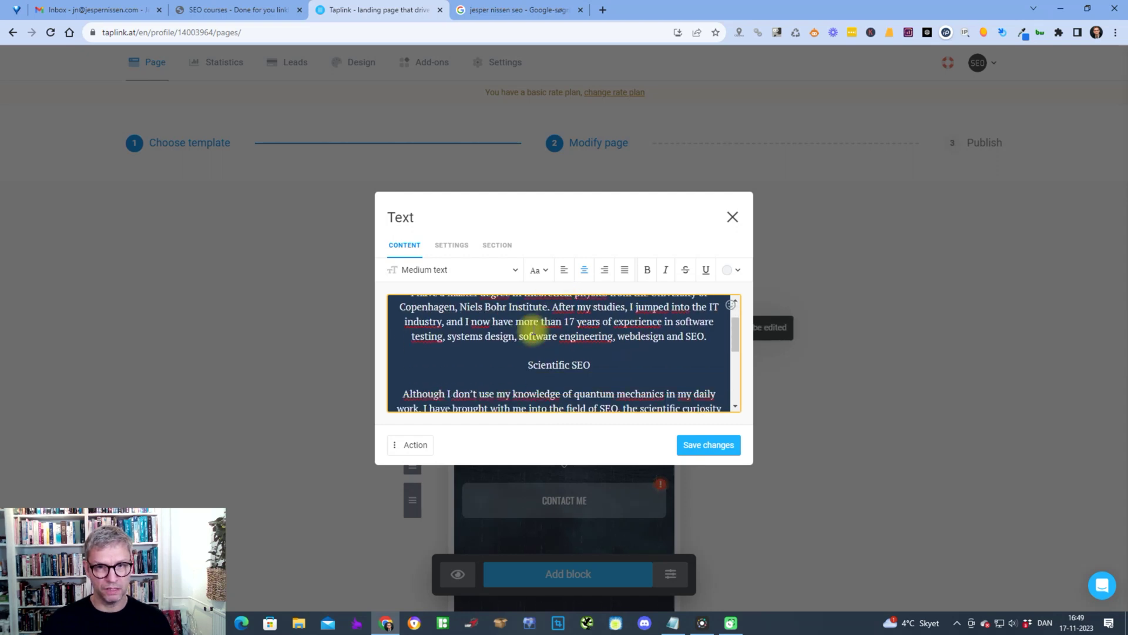
scroll(533, 331, down, 2)
- Save the bio text and scroll the preview down to the link blocks
click(713, 447)
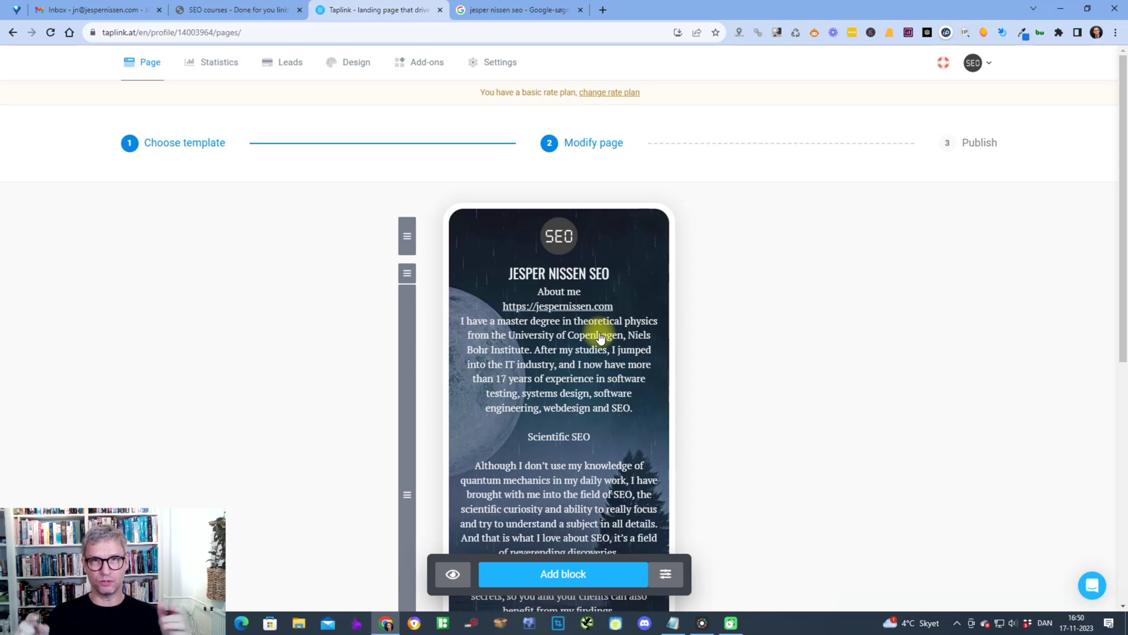
scroll(599, 338, down, 8)
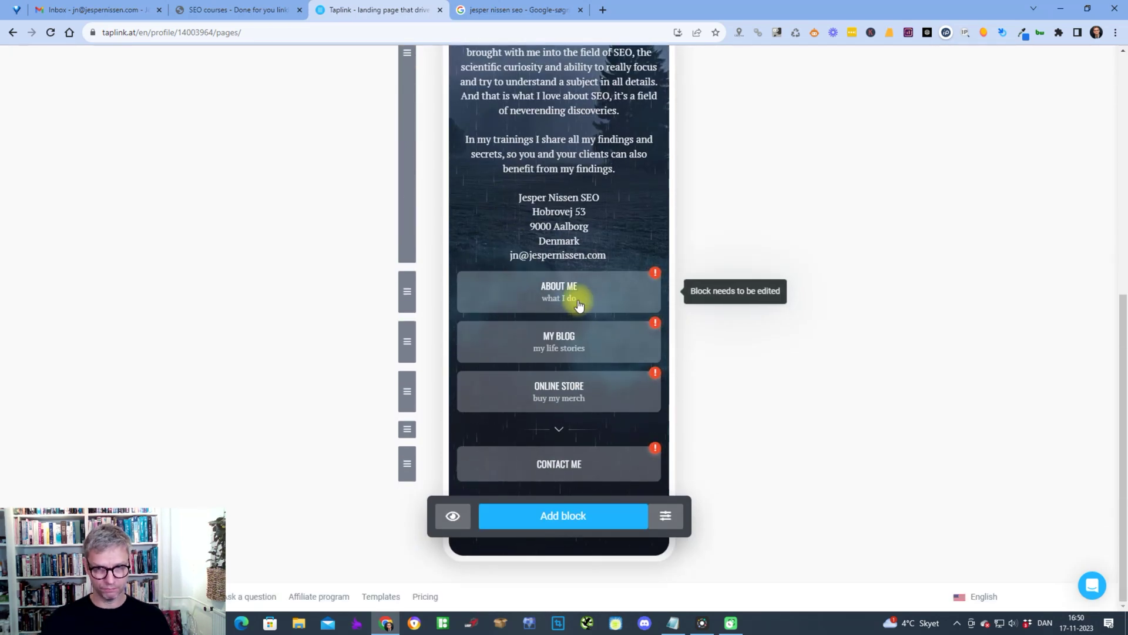
- Replace the About me subtitle with the copied heading 'Link building training and seo courses'
click(551, 283)
drag(491, 336, 433, 335)
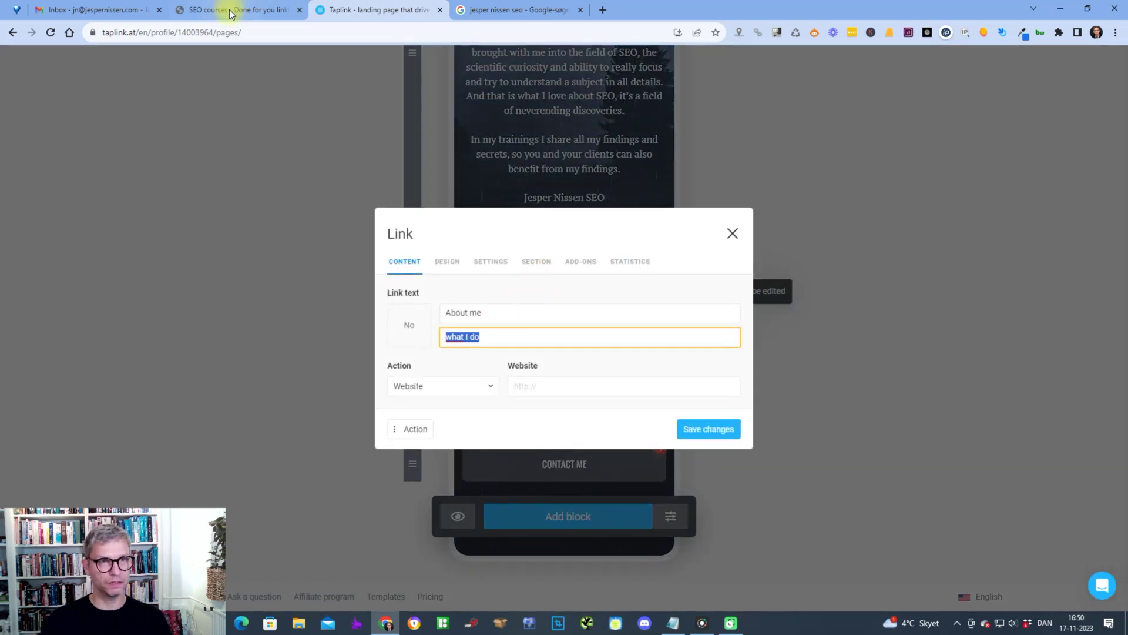
click(229, 10)
click(257, 318)
scroll(264, 335, up, 8)
drag(181, 378, 422, 382)
key(ctrl+c)
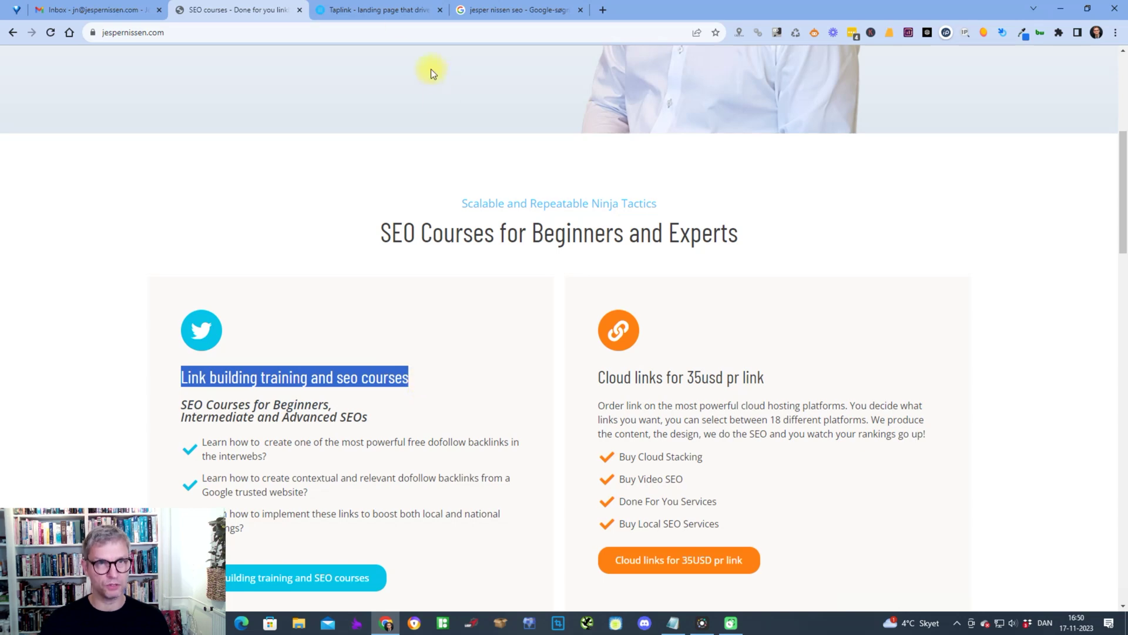
click(385, 12)
key(ctrl+v)
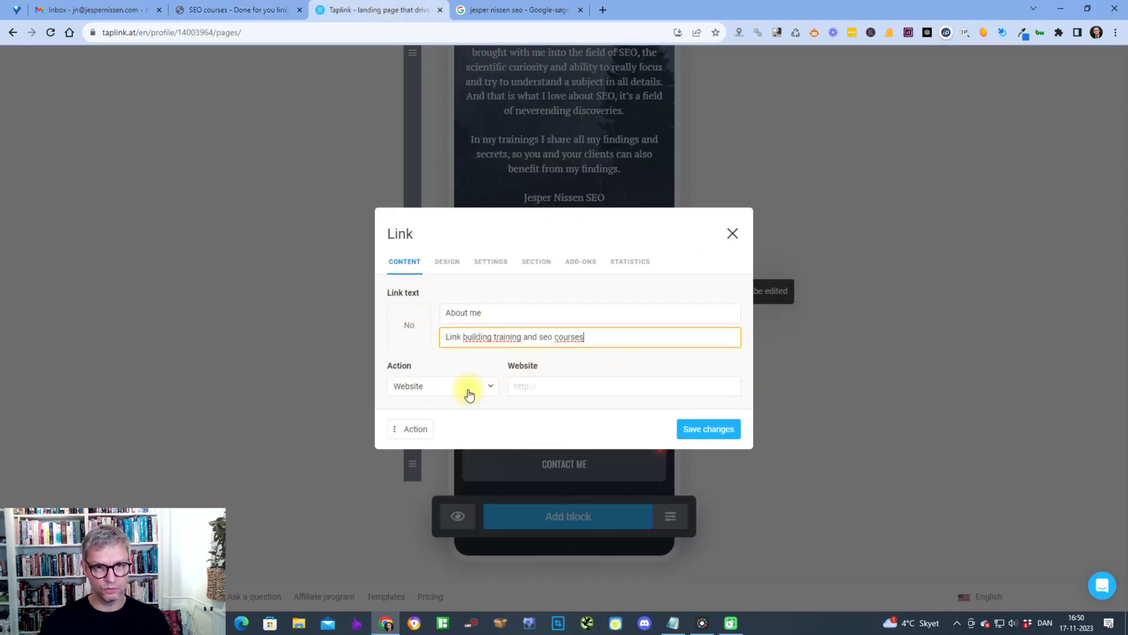
- Link the About me button to the website's SEO Courses page URL and save
click(550, 386)
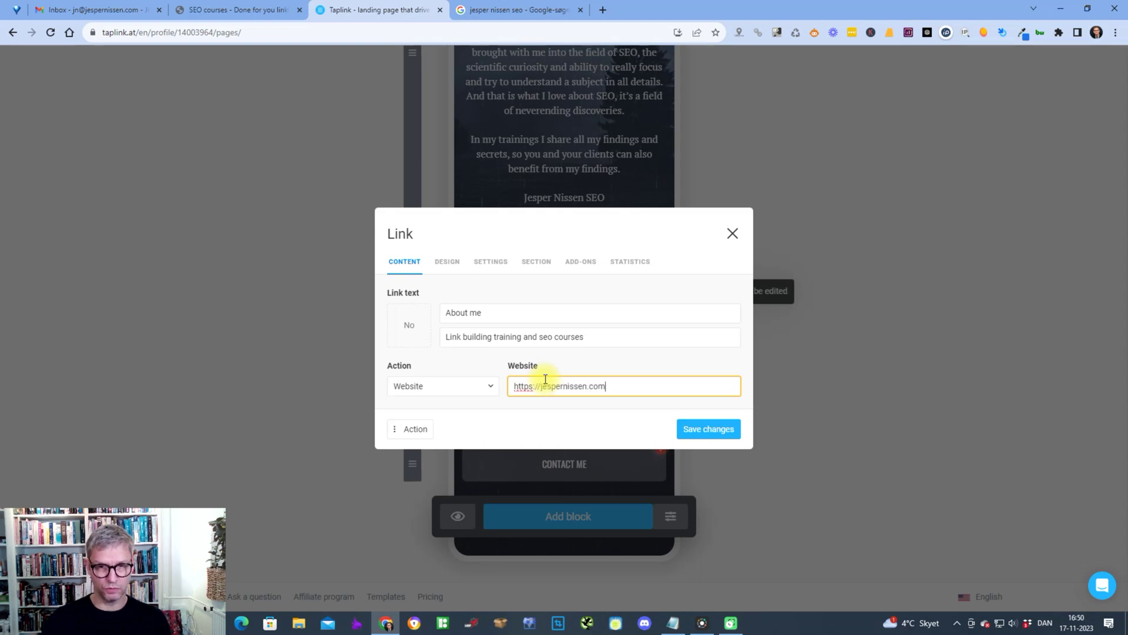
click(244, 12)
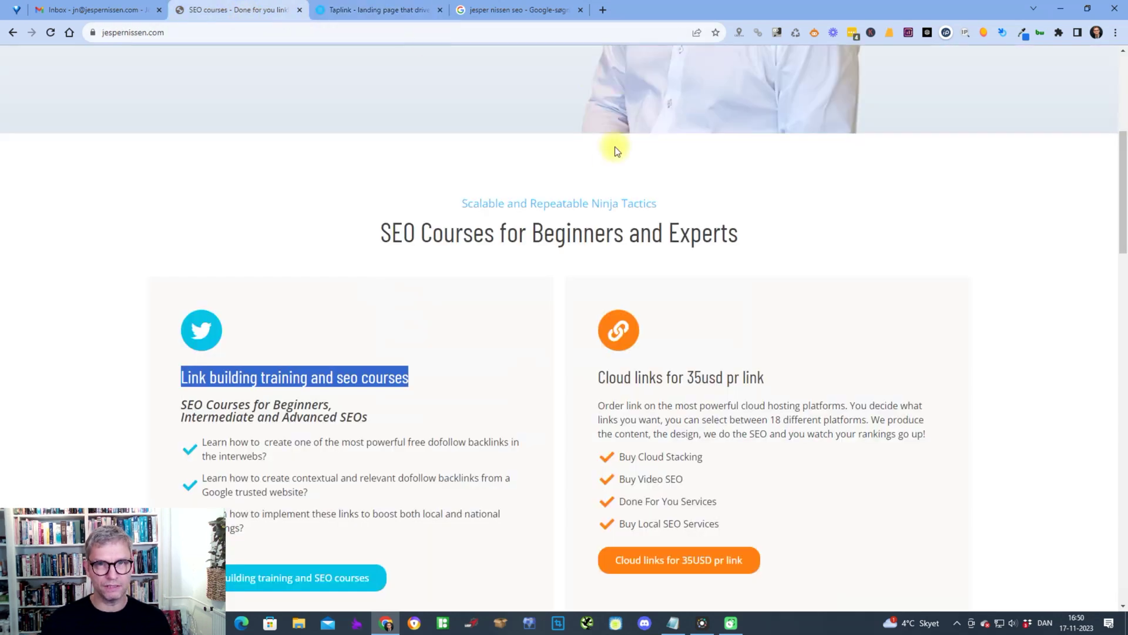
key(F5)
click(649, 88)
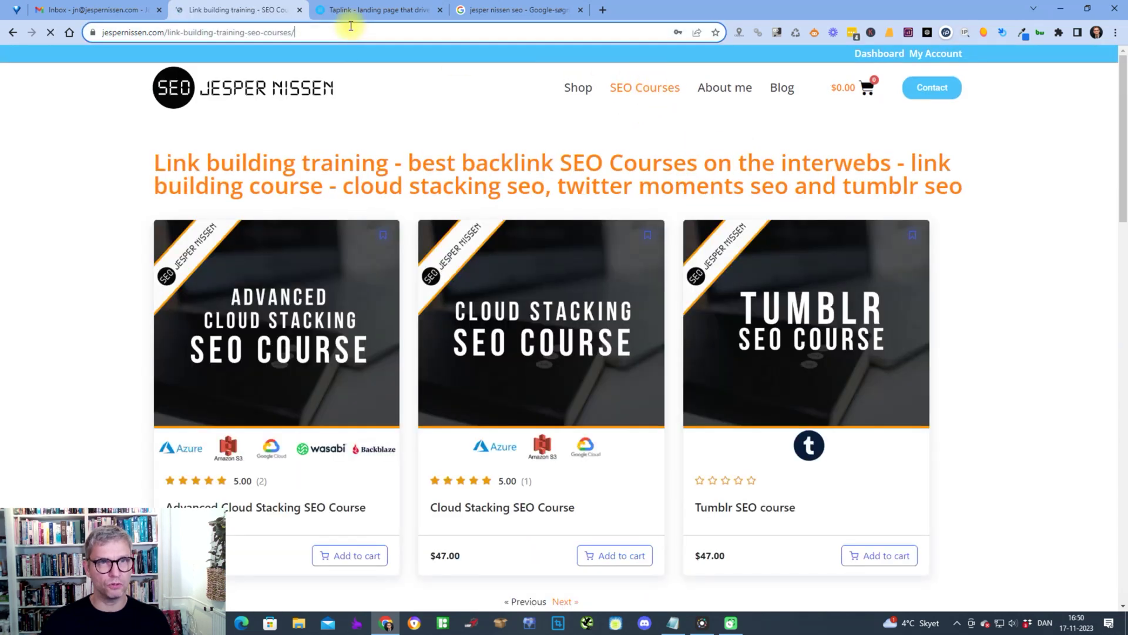
click(347, 30)
key(ctrl+c)
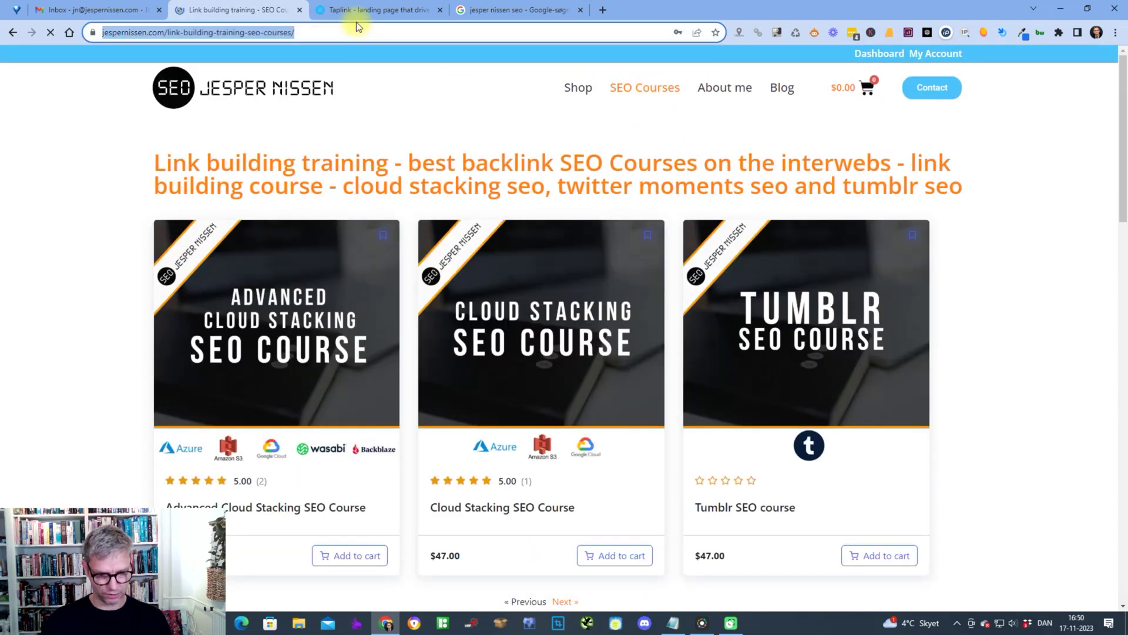
click(375, 6)
drag(625, 386, 499, 385)
key(ctrl+v)
click(709, 430)
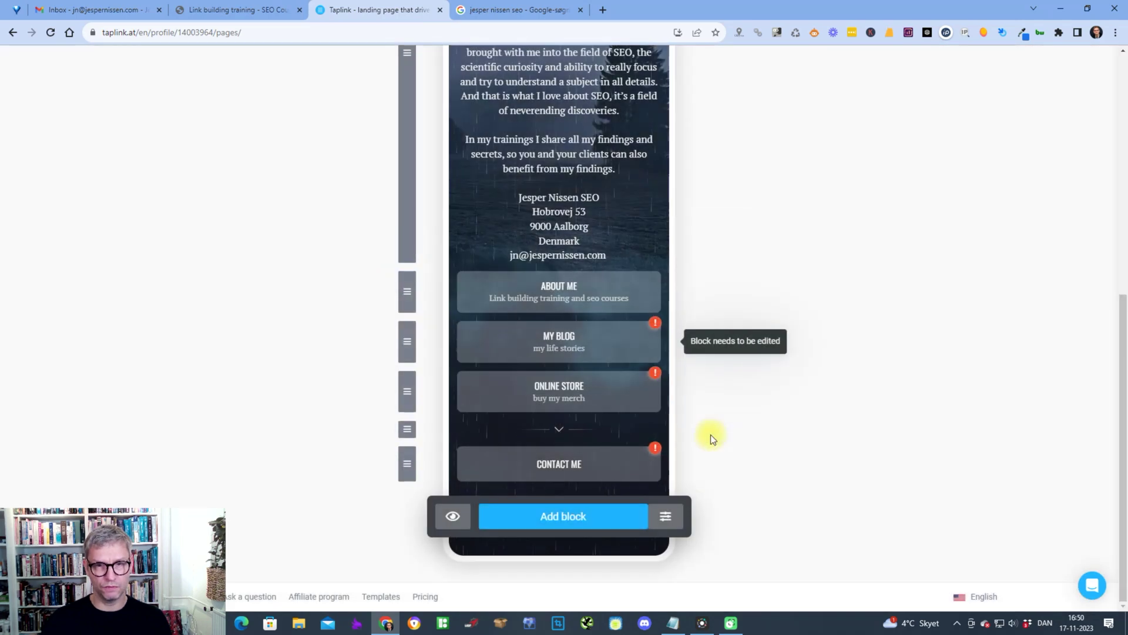
- Set the My Blog button's website link to the website's blog page URL
click(561, 337)
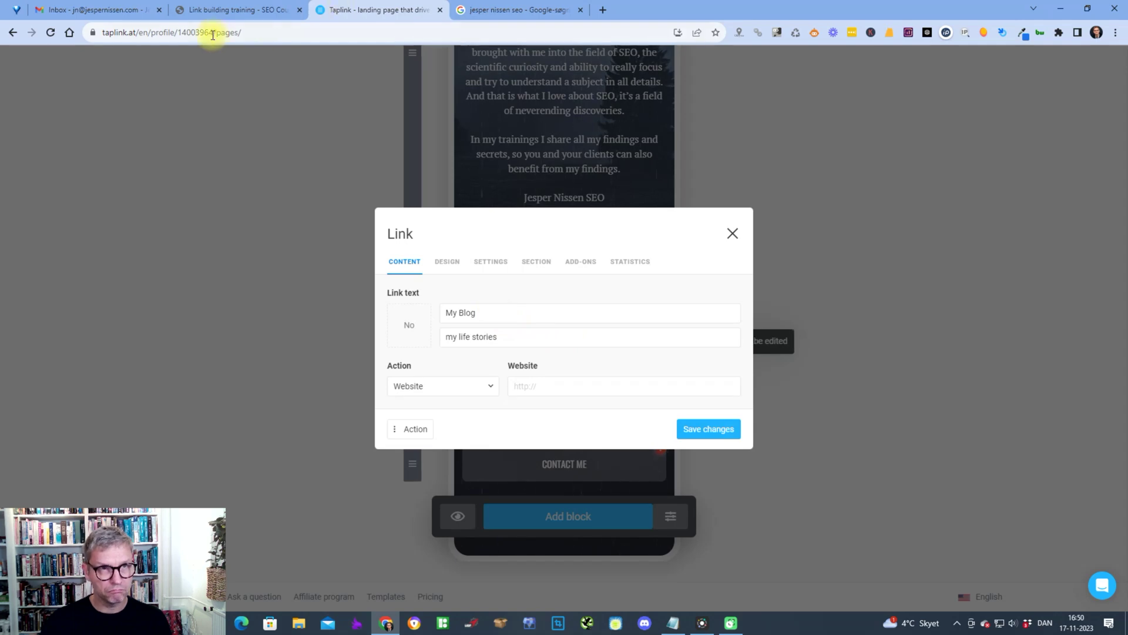
click(224, 10)
click(778, 88)
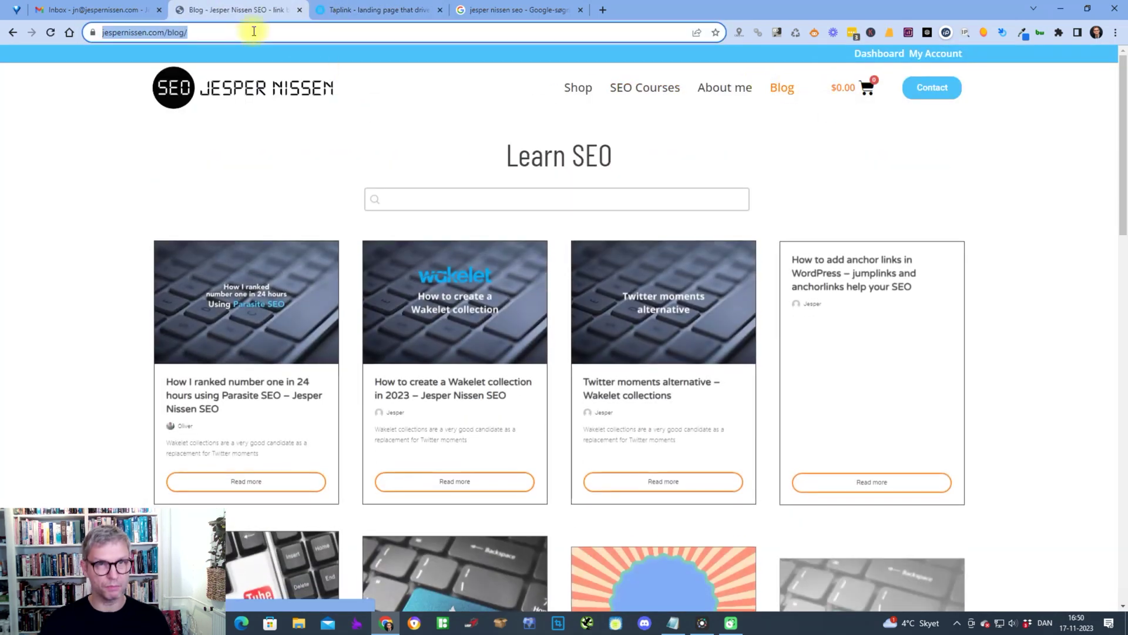
click(365, 10)
click(552, 386)
text(https://jespernissen.com/blog/)
- Change the My Blog subtitle to 'Blogposts about SEO' and save
drag(506, 333, 376, 324)
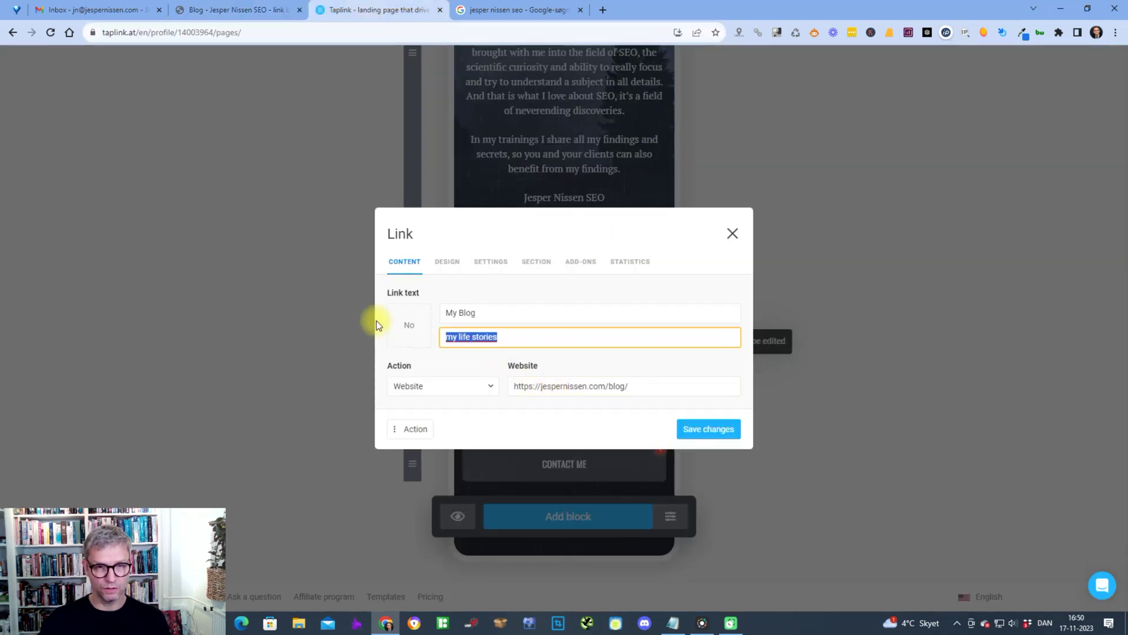
text(Blogposts about SEO)
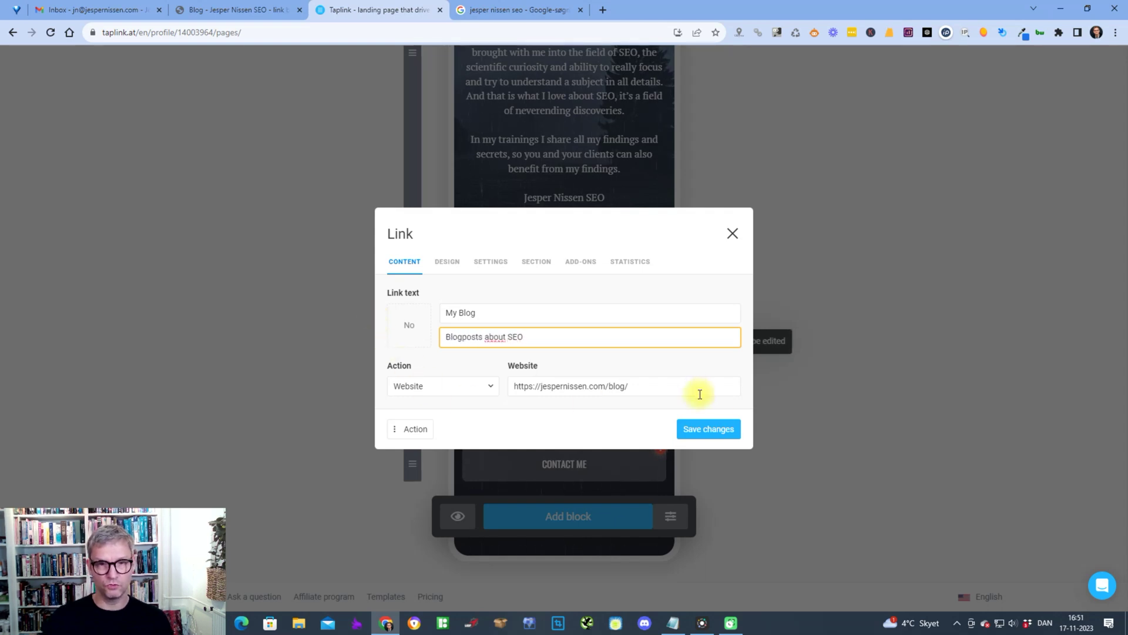
click(711, 429)
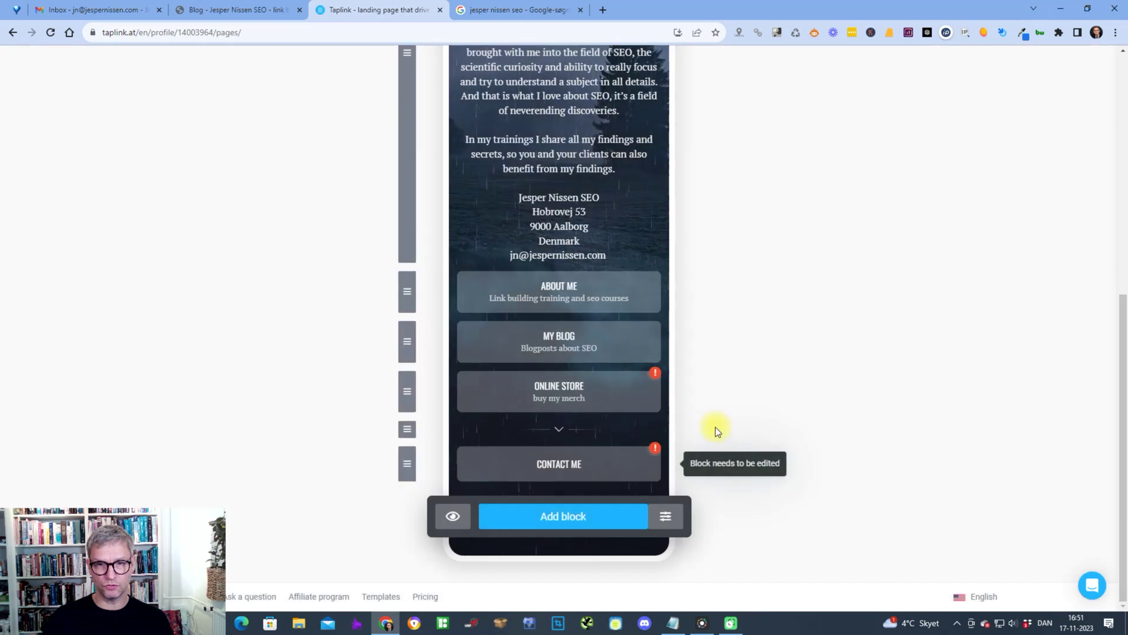
- Set the Online Store button's website link to the website's shop page URL
click(559, 400)
click(245, 8)
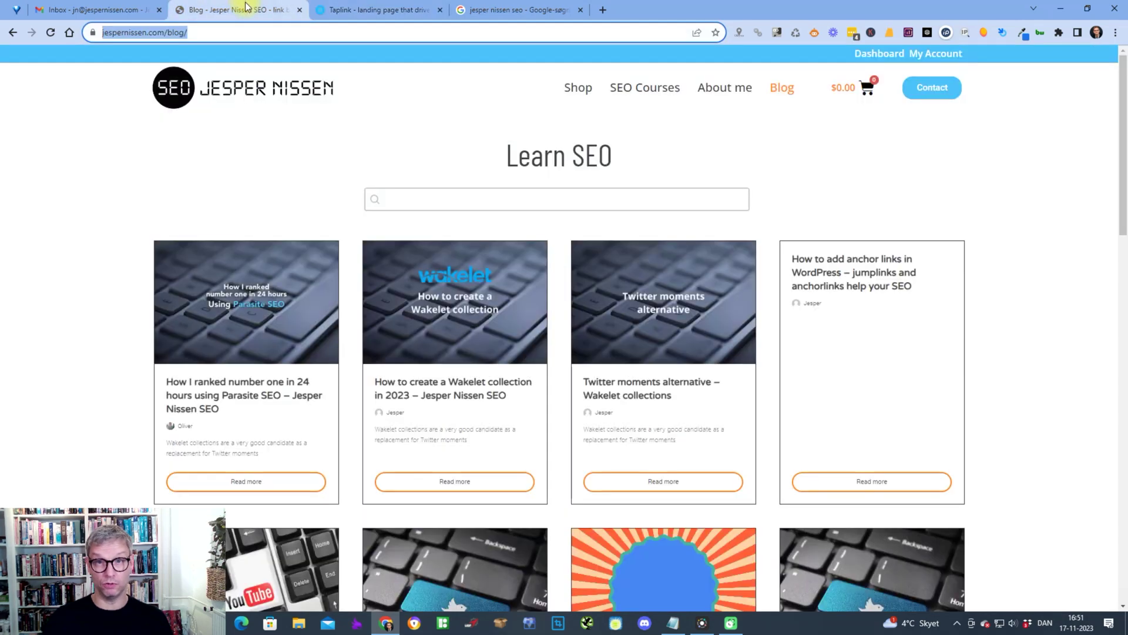
click(584, 92)
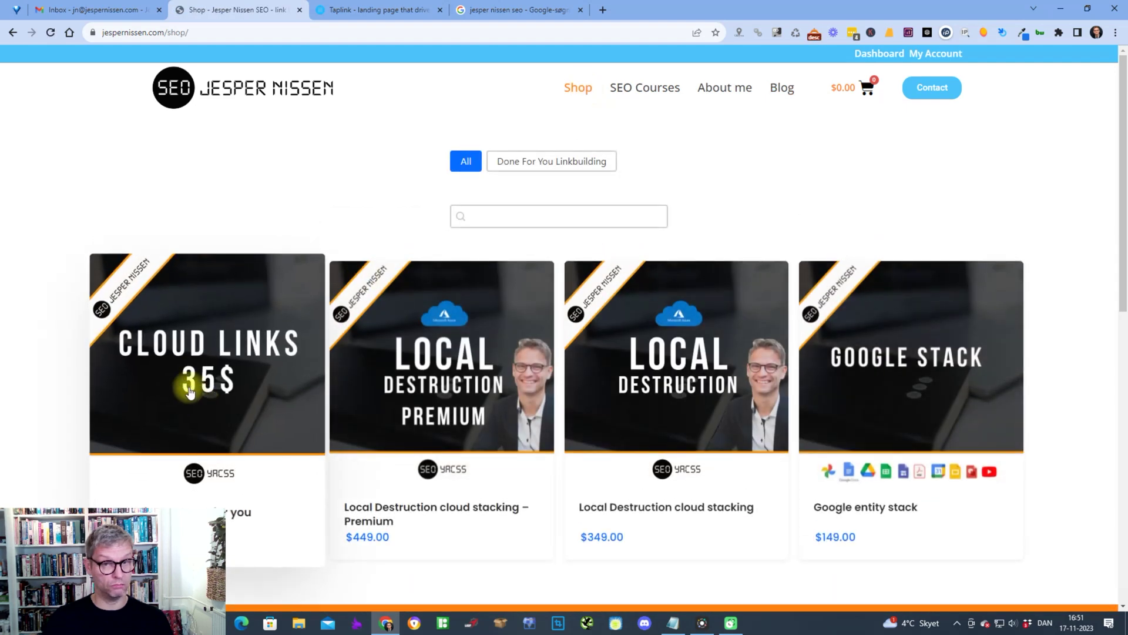
click(255, 37)
key(ctrl+c)
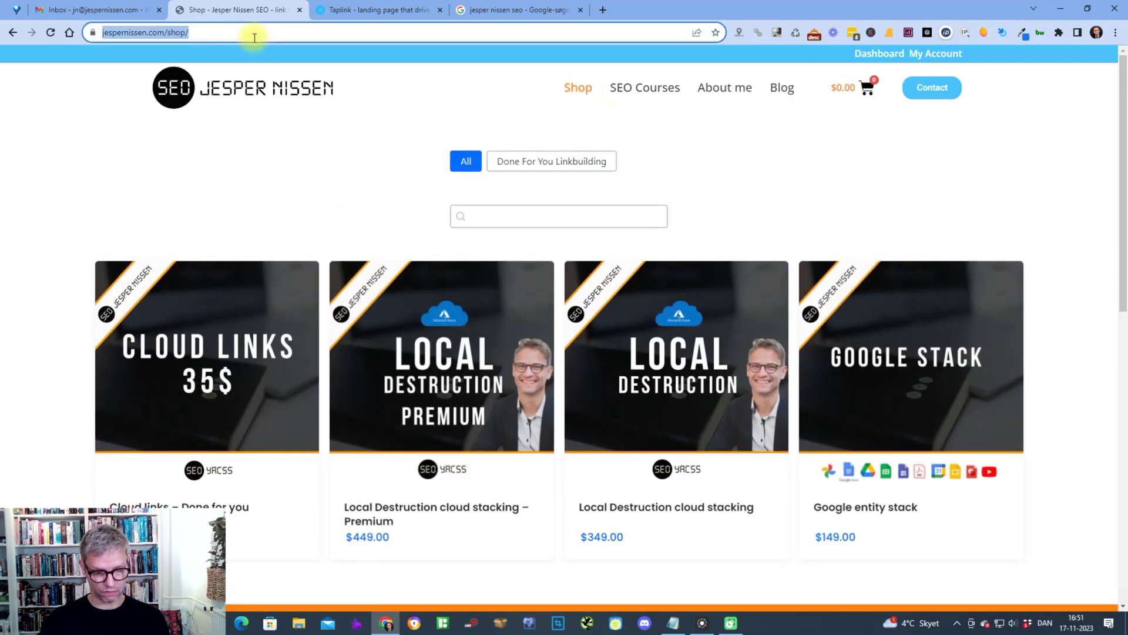
click(397, 14)
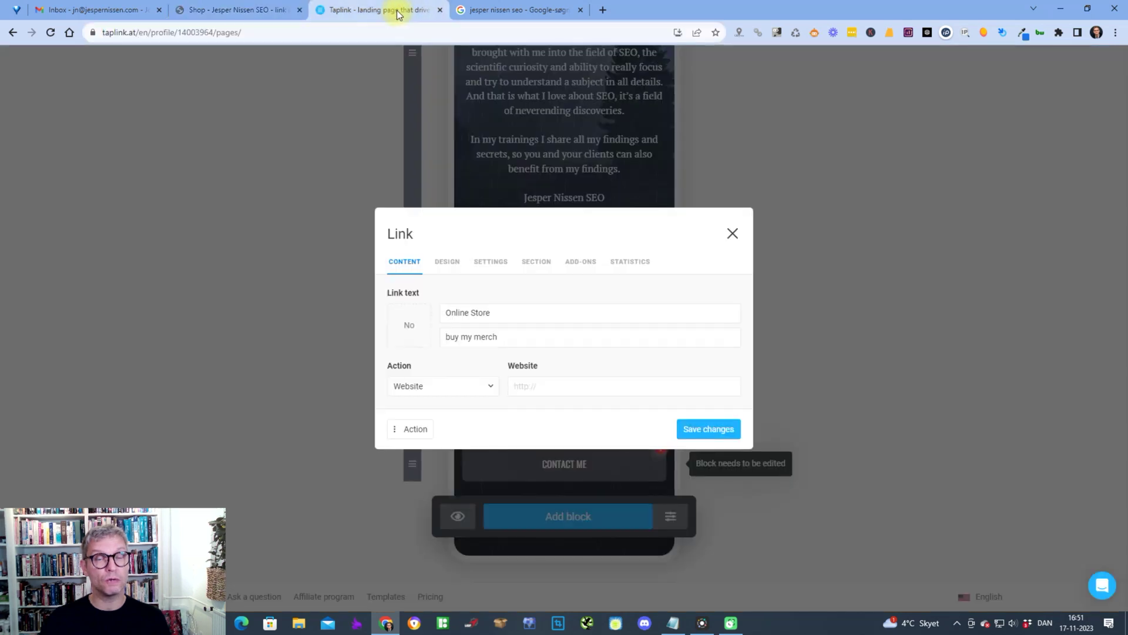
click(545, 385)
key(ctrl+v)
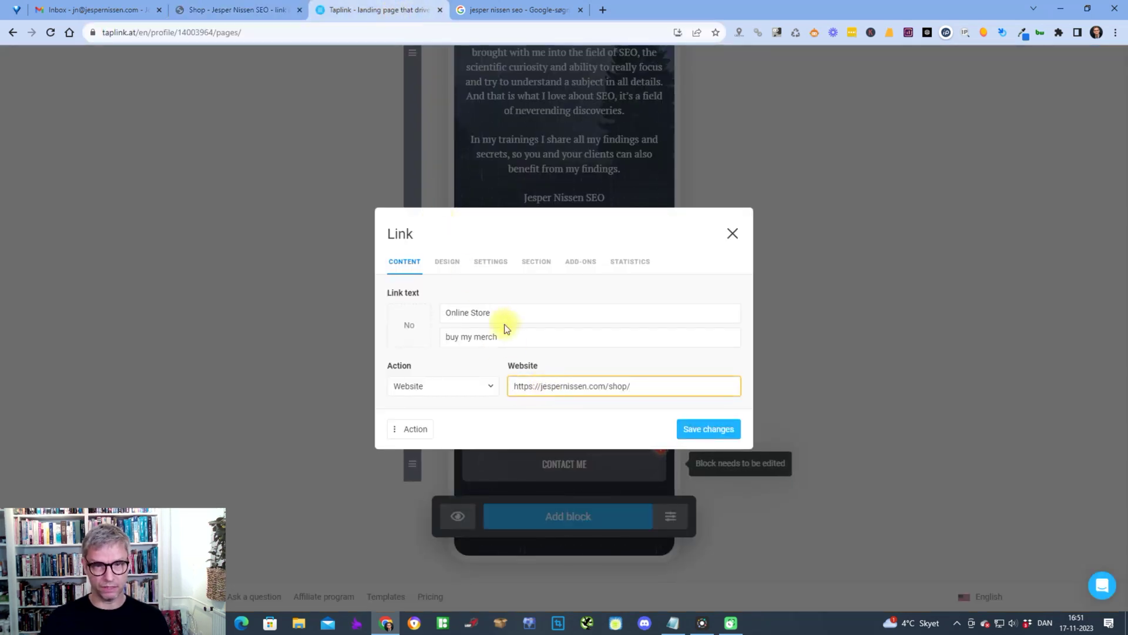
- Change the Online Store subtitle to 'Cloud links and local destruction and Google stacks' and save
drag(500, 337, 293, 322)
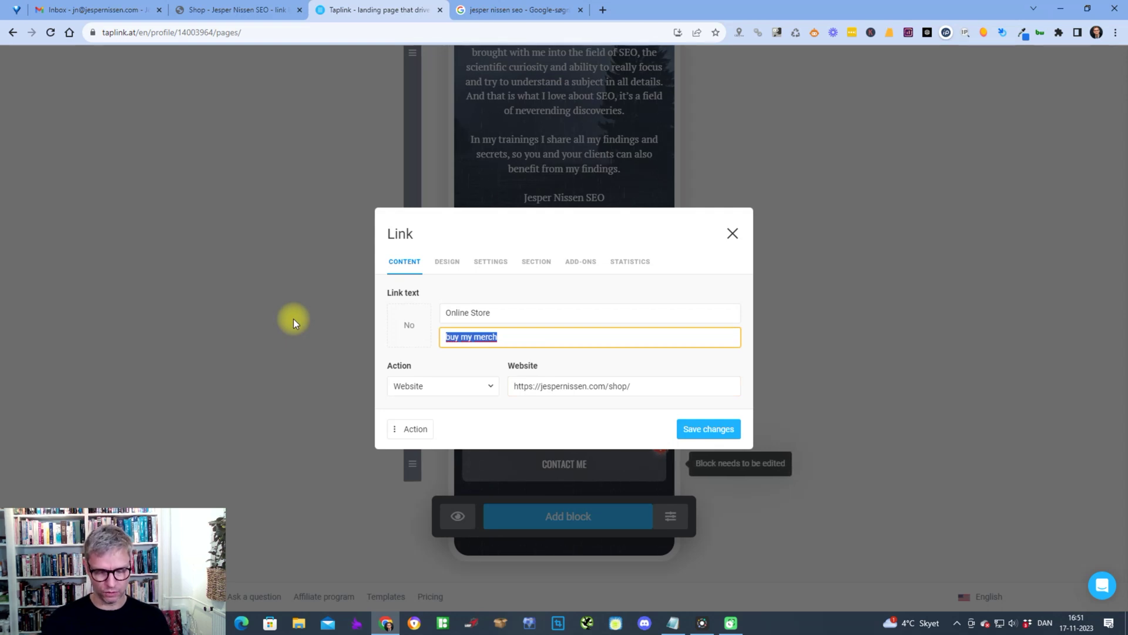
text(Cloud links and)
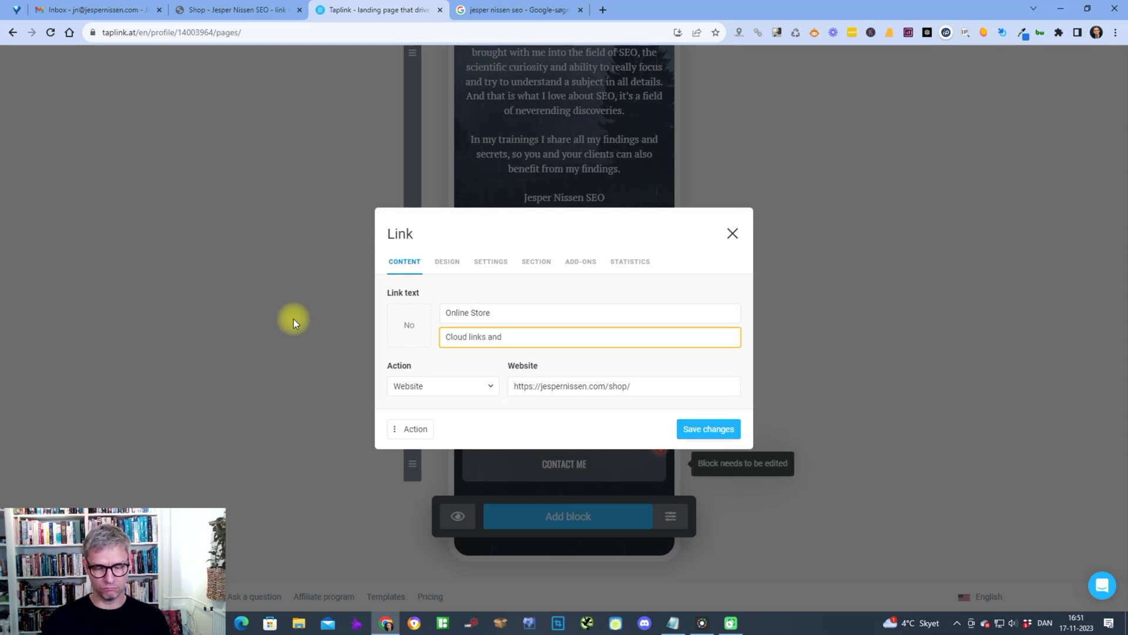
click(263, 10)
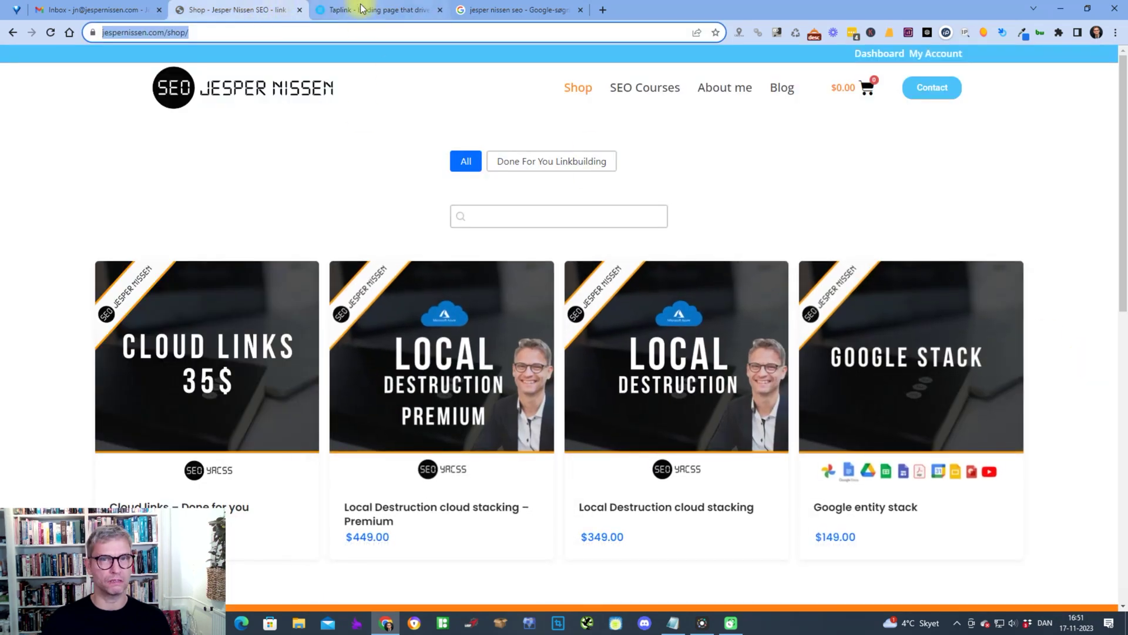
key(ctrl+Tab)
text(and loca)
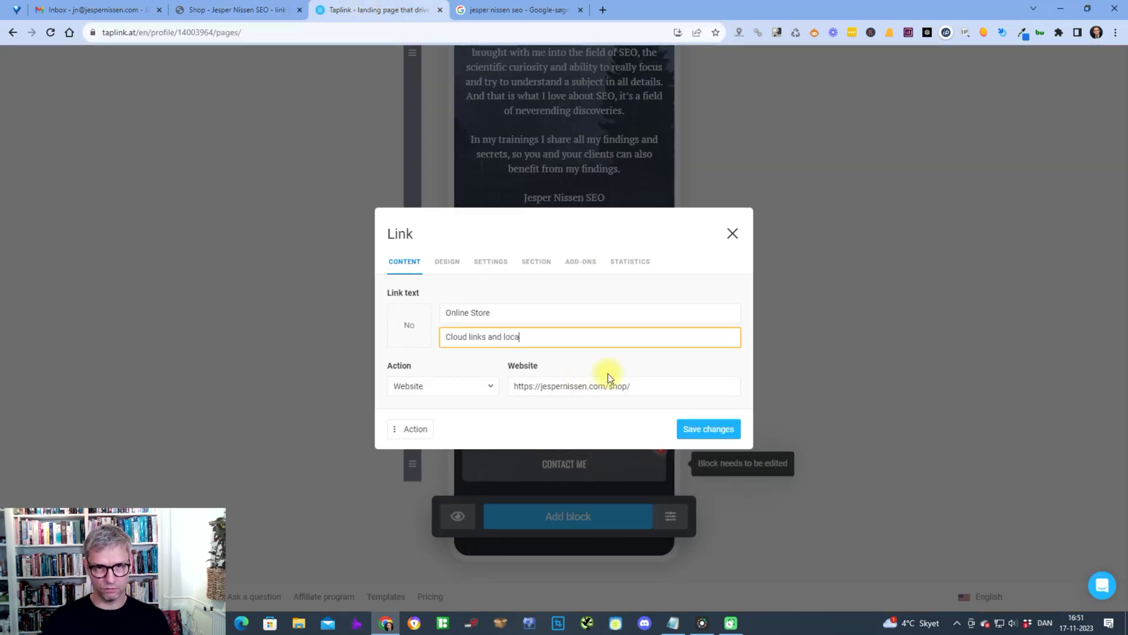
text(l destricti)
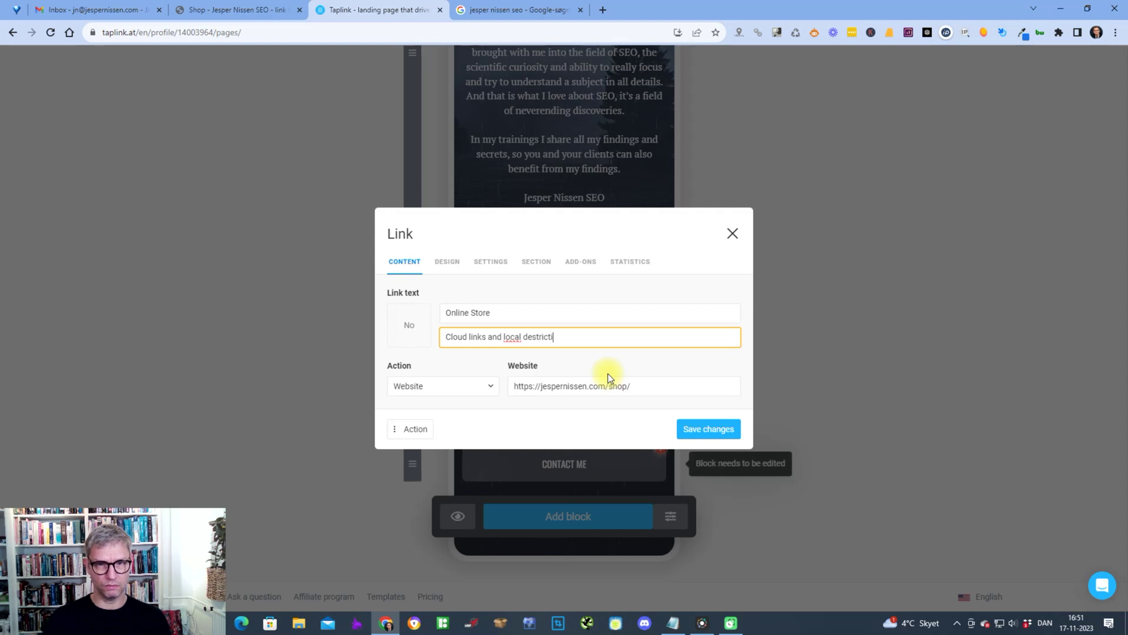
key(BackSpace)
key(BackSpace)
key(BackSpace)
key(BackSpace)
text(uction )
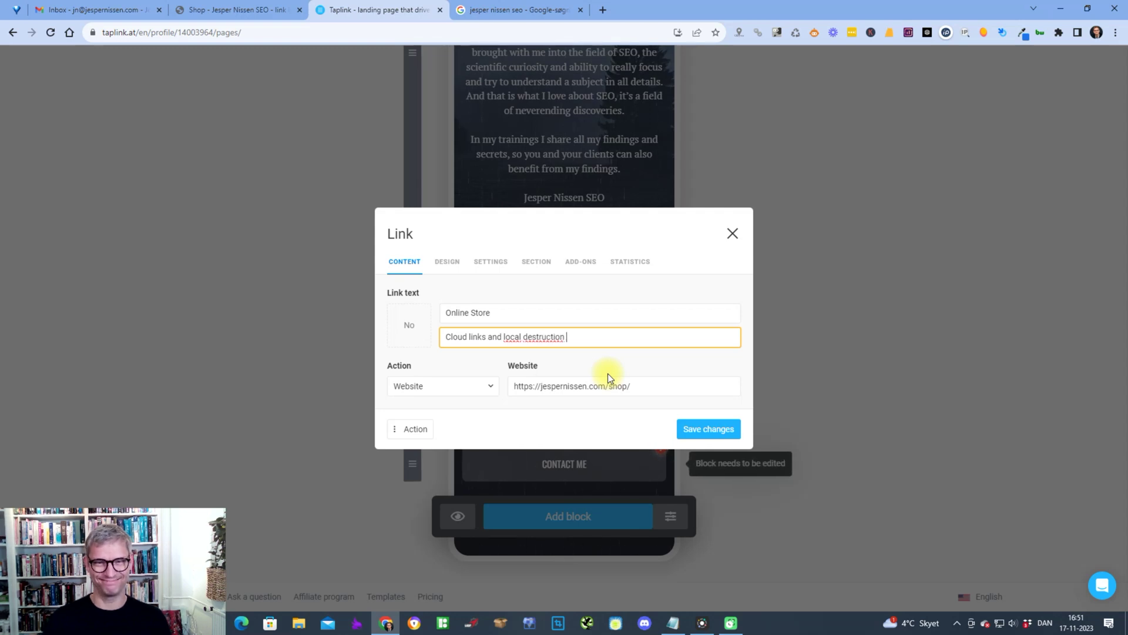
text(and Google)
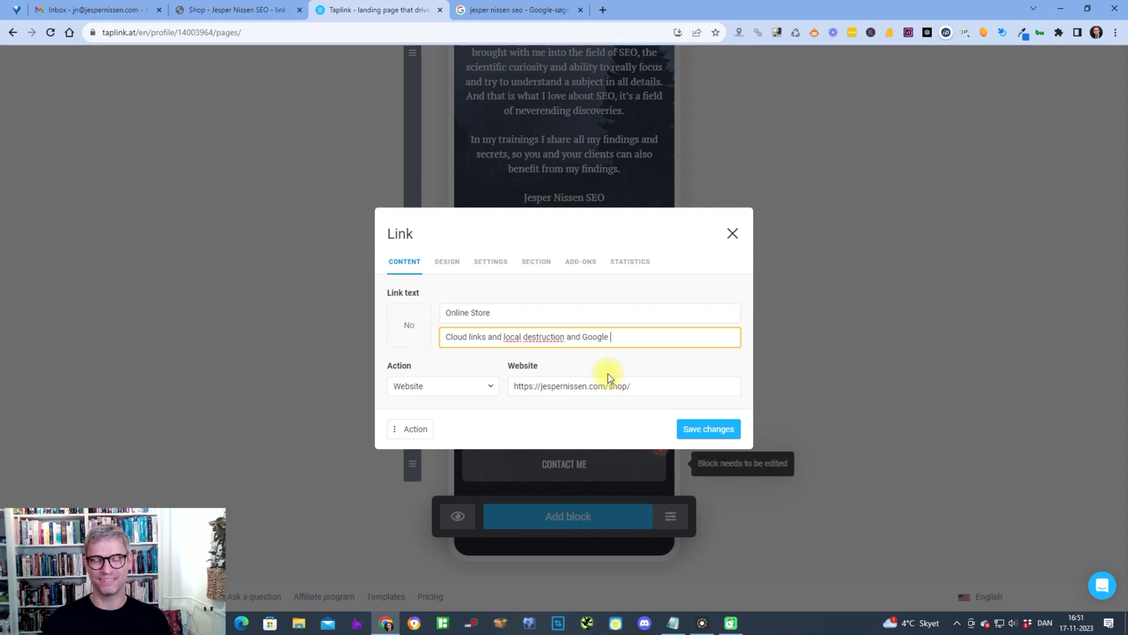
text( stacks)
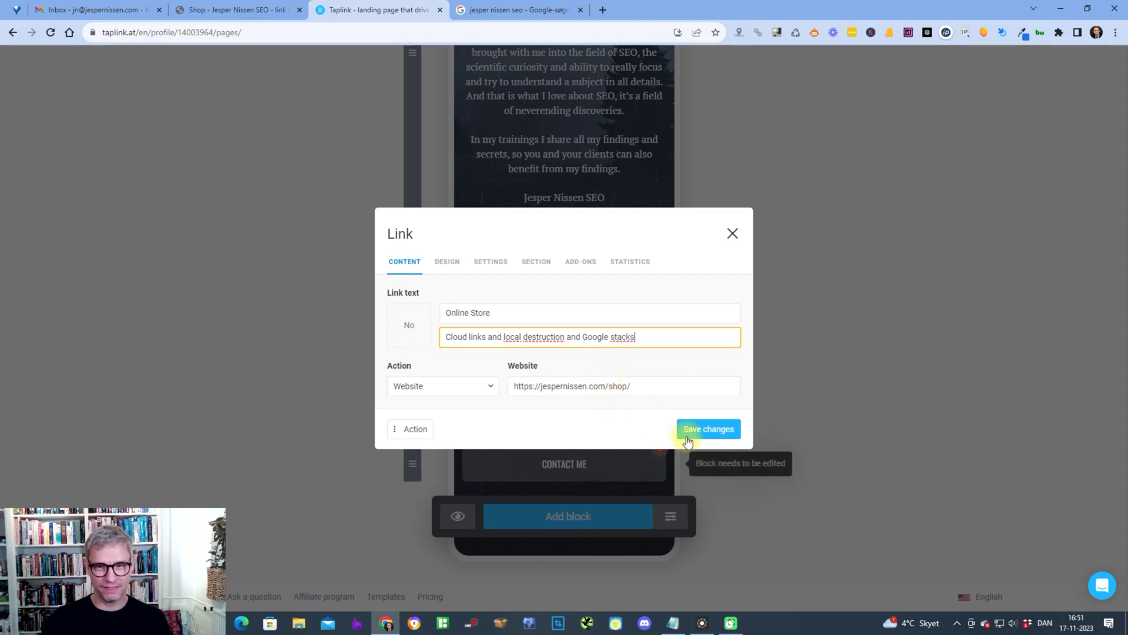
click(730, 429)
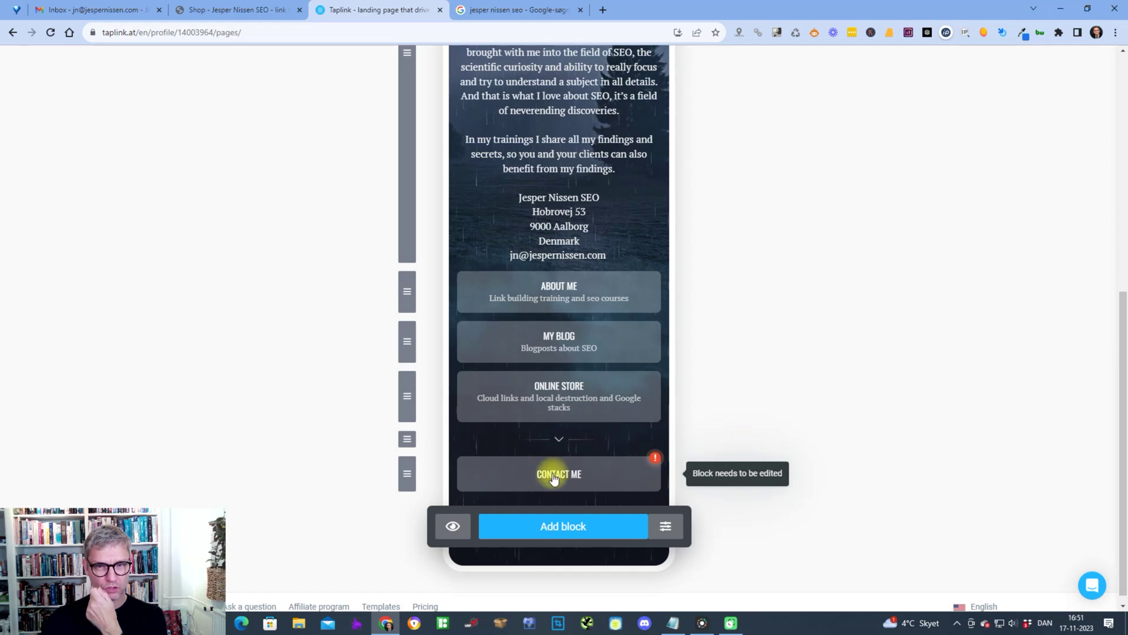
- Set Contact Me to e-mail the owner's address with subject 'links links links' and save
click(554, 474)
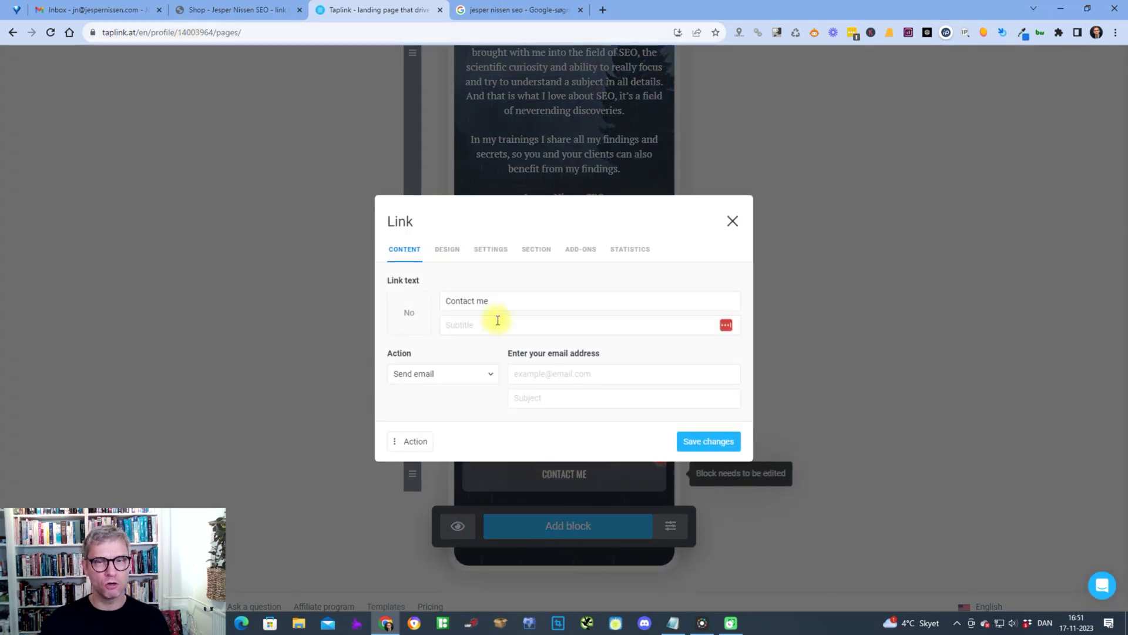
click(508, 330)
click(554, 370)
key(Tab)
text(links links links)
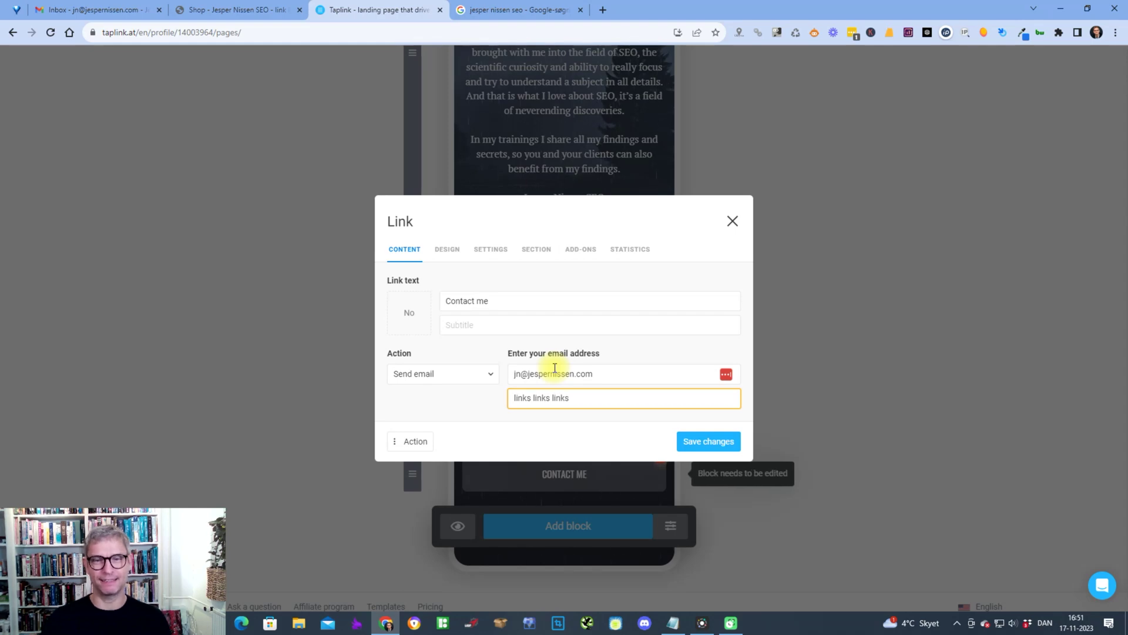
click(709, 447)
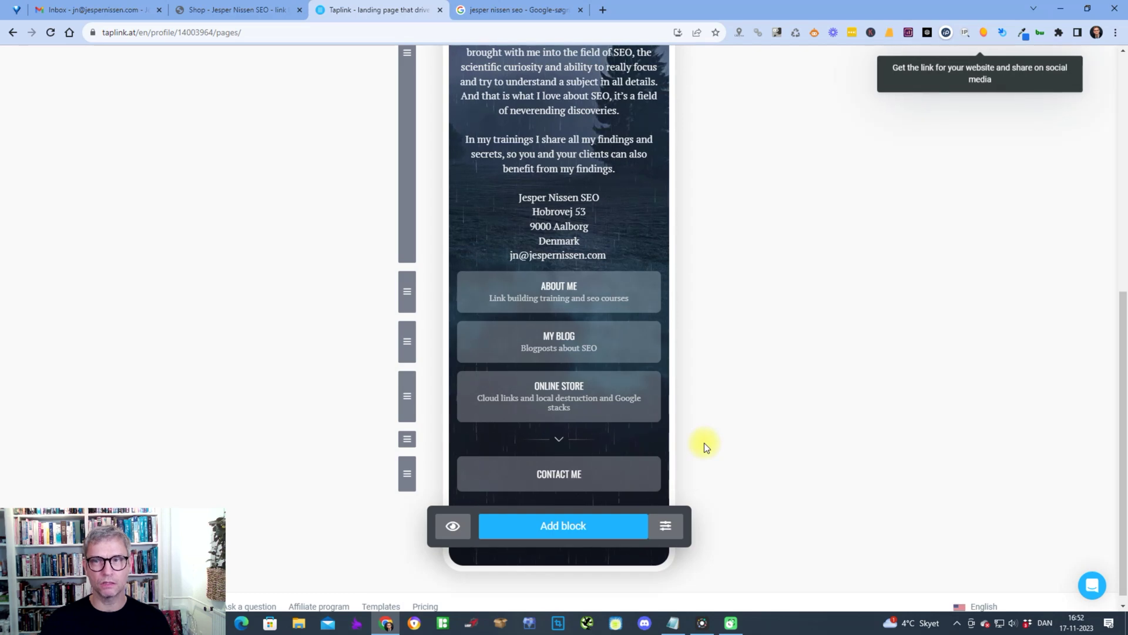
scroll(705, 445, up, 2)
scroll(704, 442, up, 5)
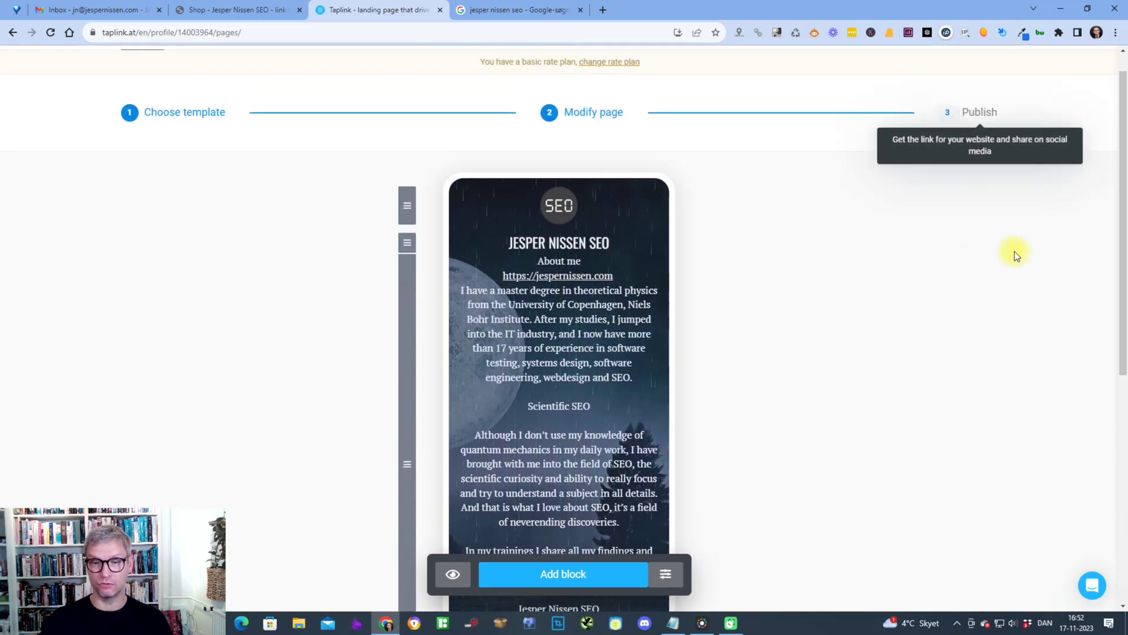
scroll(1014, 252, down, 7)
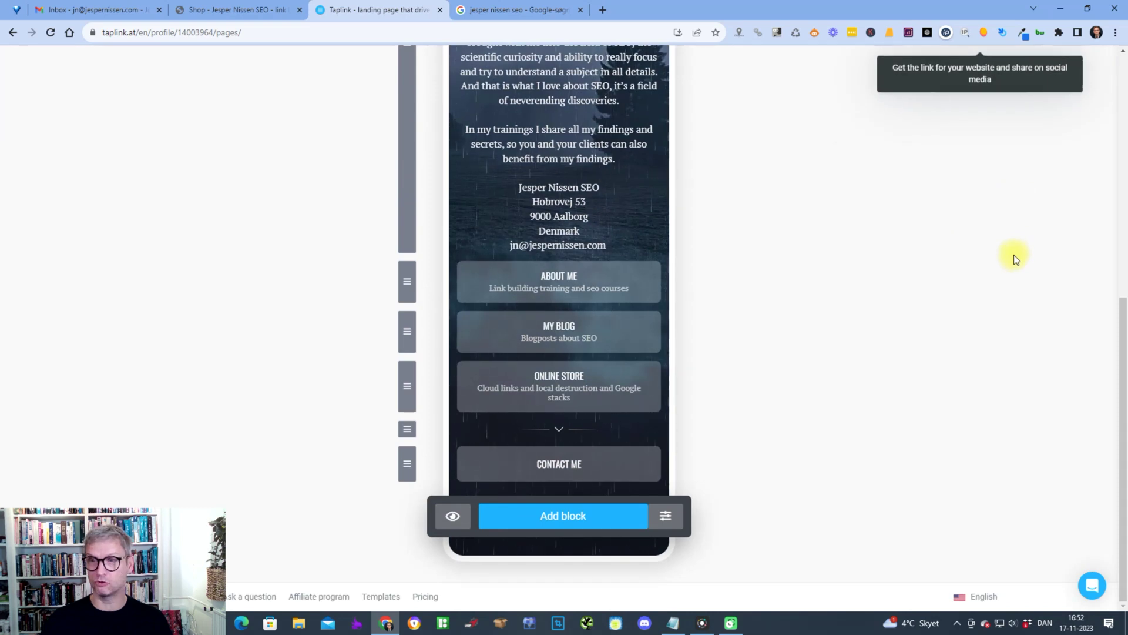
scroll(1004, 247, up, 7)
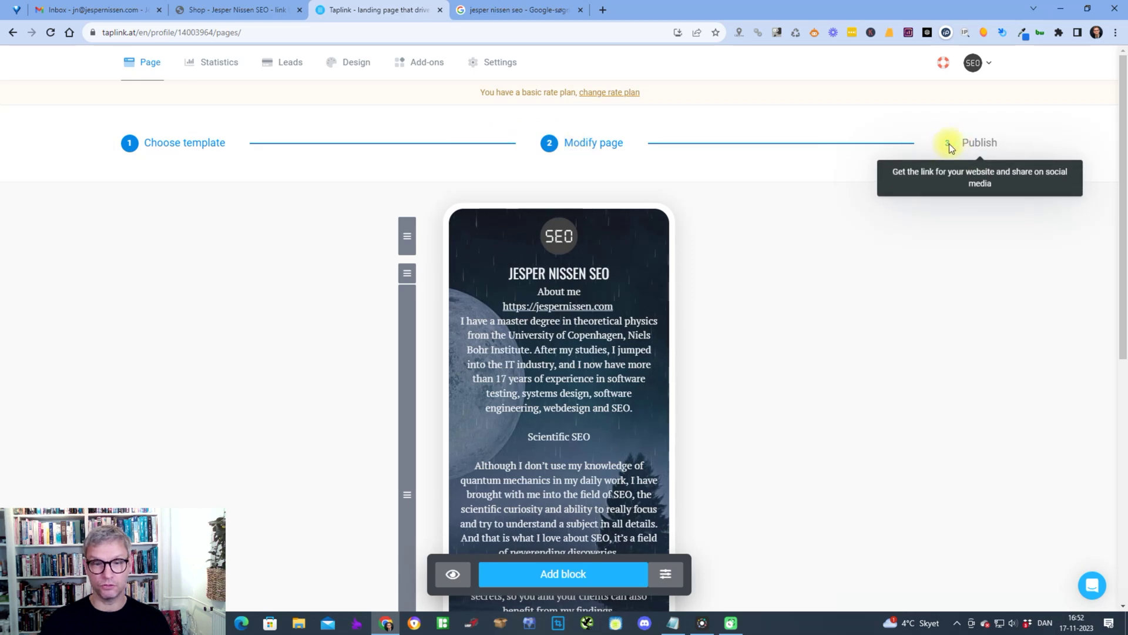
scroll(950, 144, down, 7)
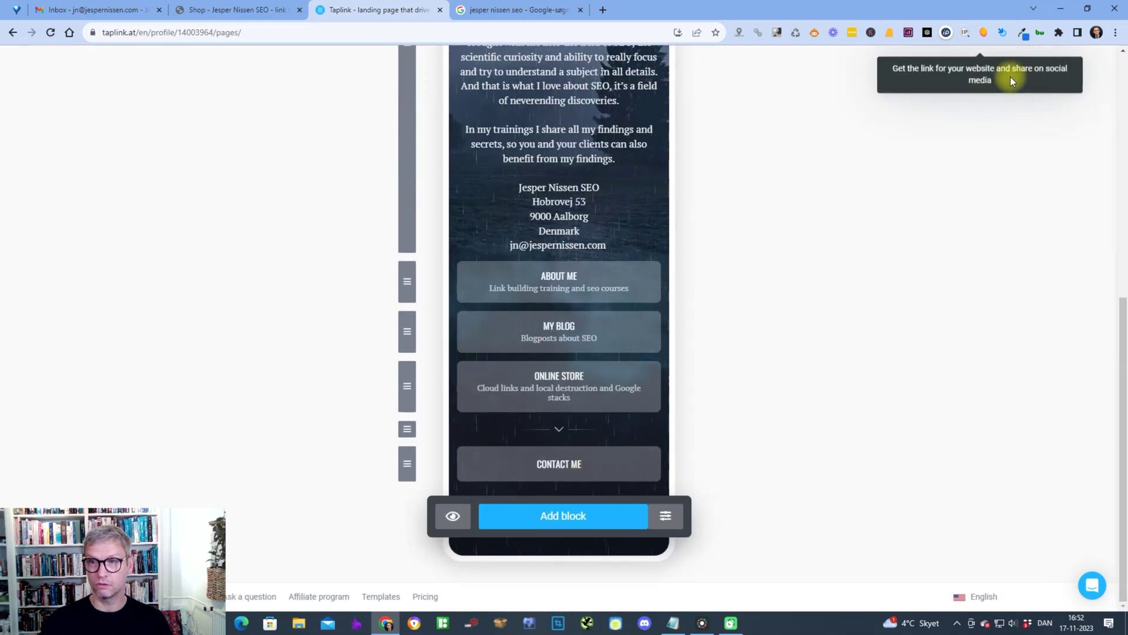
scroll(1010, 77, up, 7)
click(992, 174)
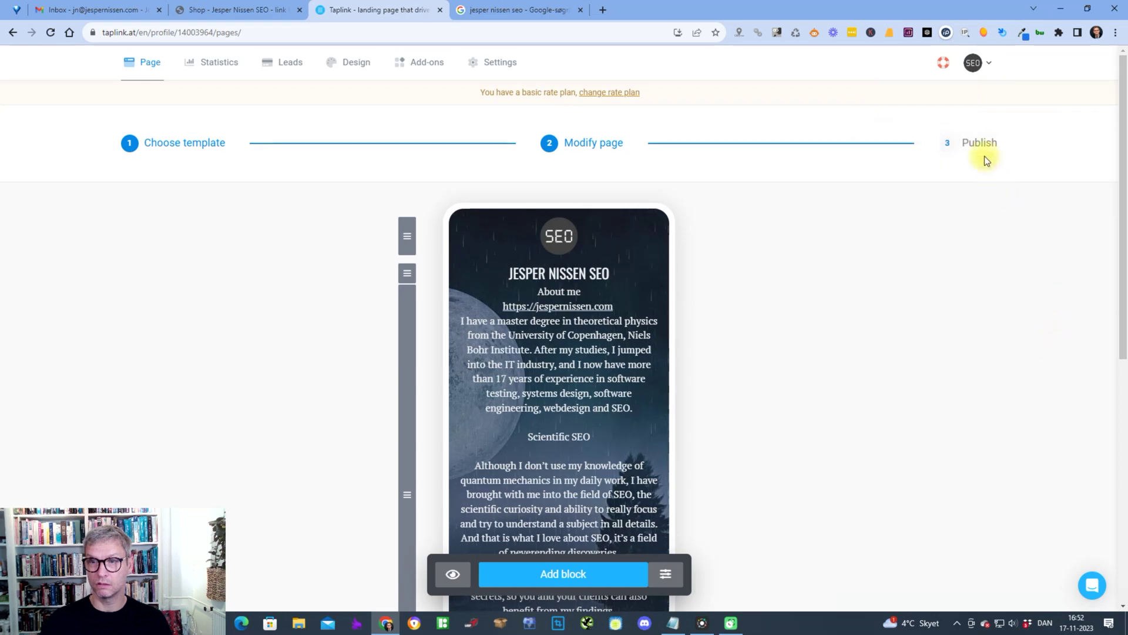
- Publish the page under the taplink.cc username 'senseo'
click(973, 145)
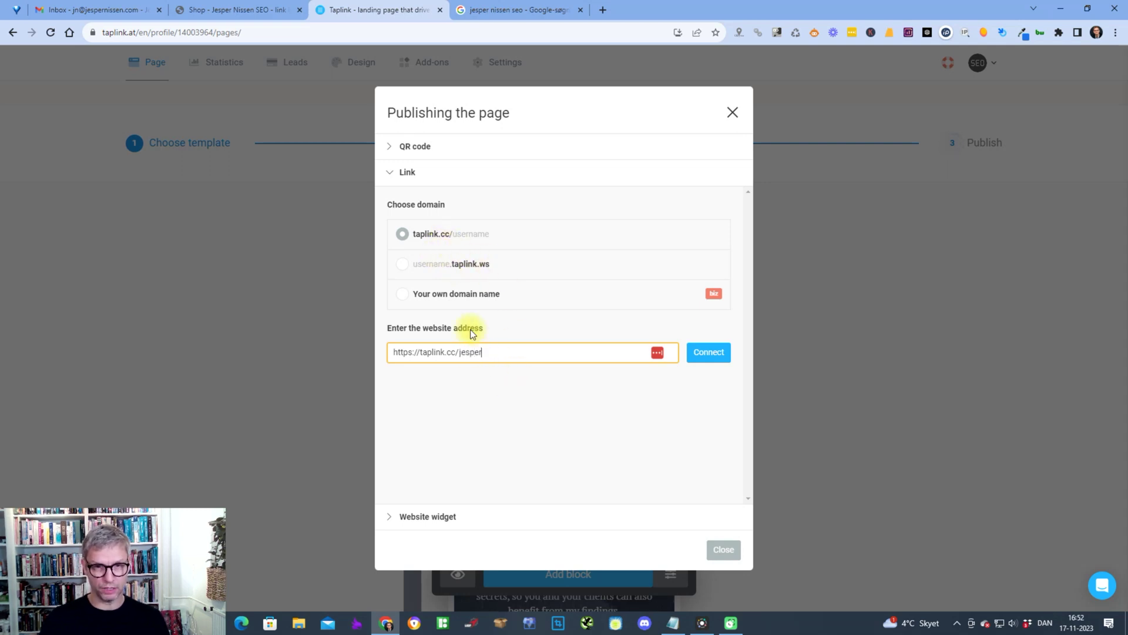
text(senseo)
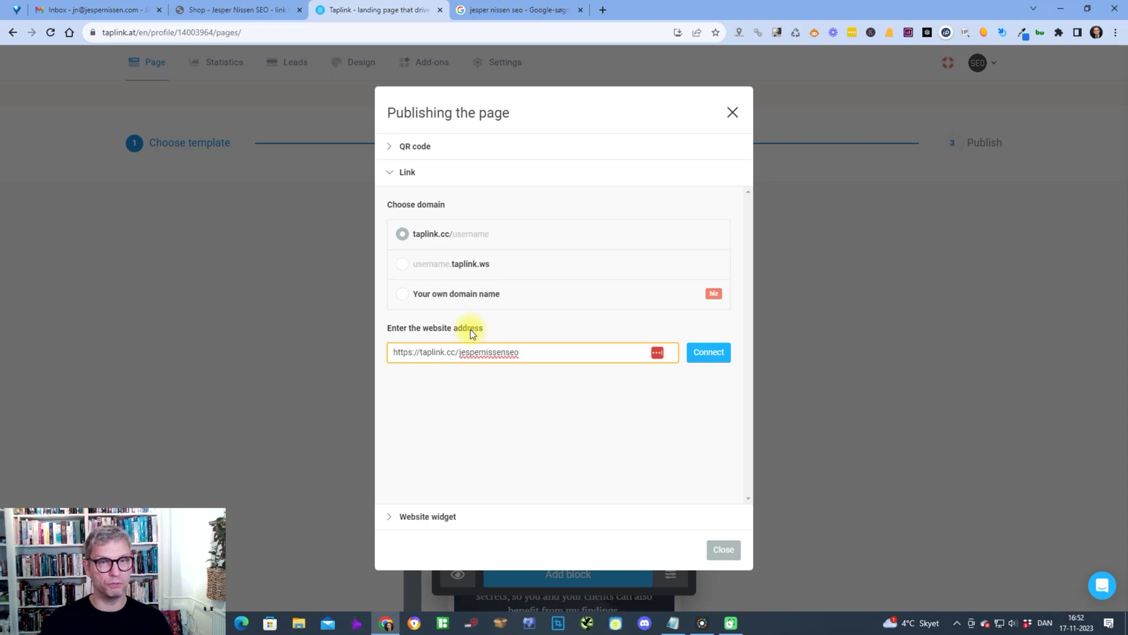
click(712, 355)
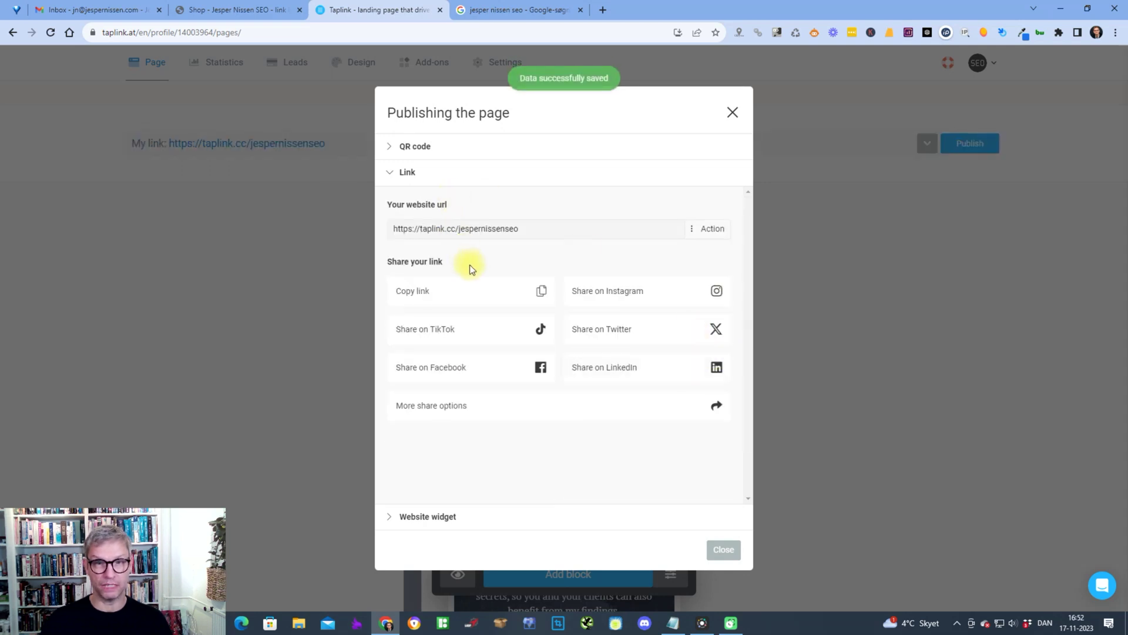
- Copy the published page link and paste it into a new browser tab
click(540, 291)
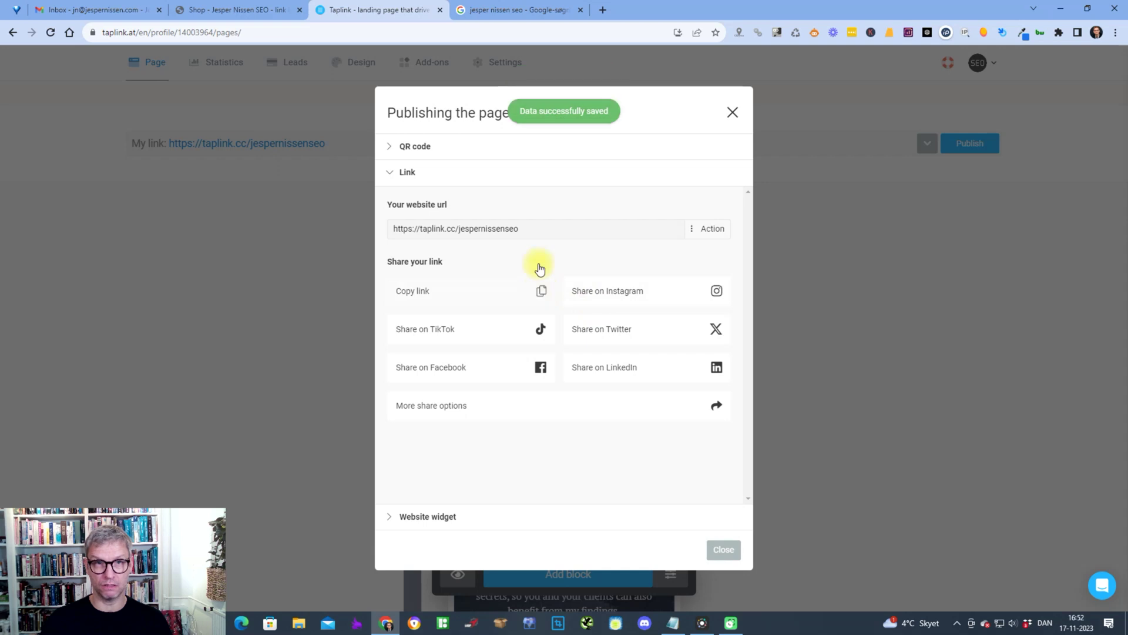
click(603, 10)
key(ctrl+v)
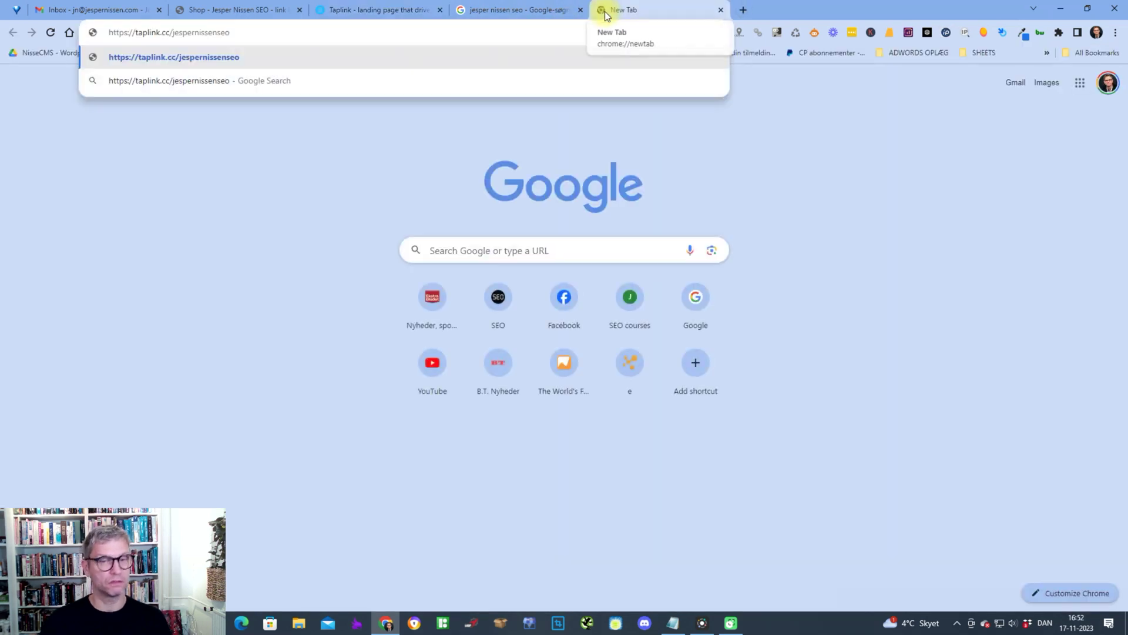